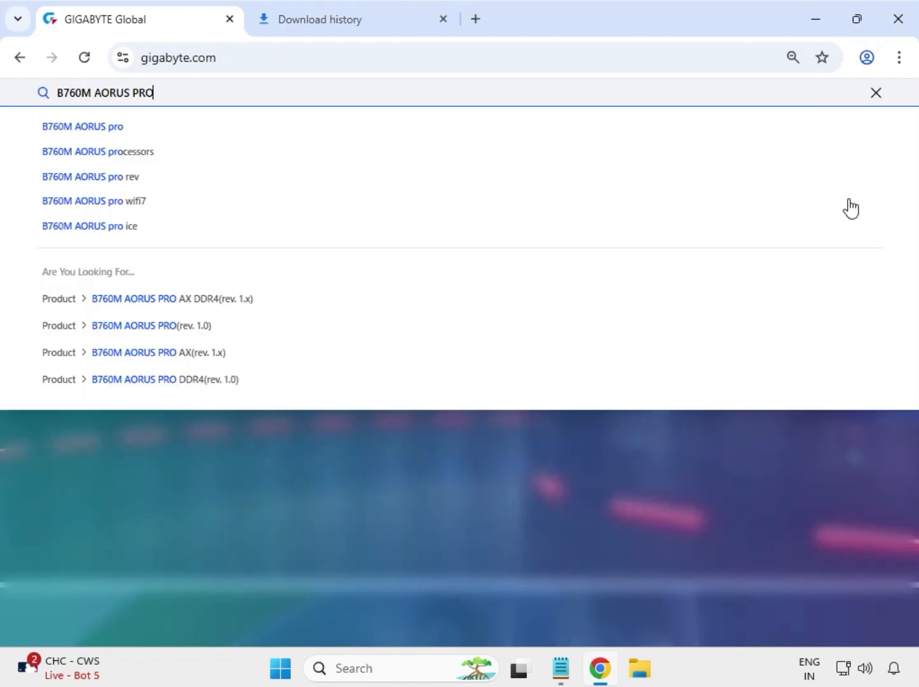
Search the GIGABYTE site for B760M AORUS PRO, limit the results to products, and open the B760M AORUS PRO (rev. 1.0) page.
key("Return")
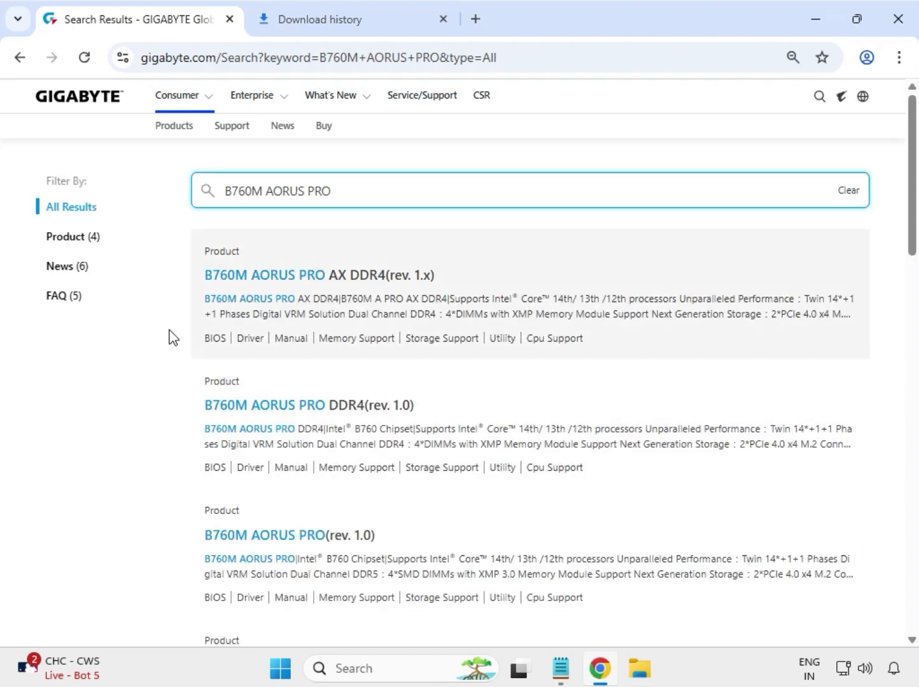
left_click(81, 238)
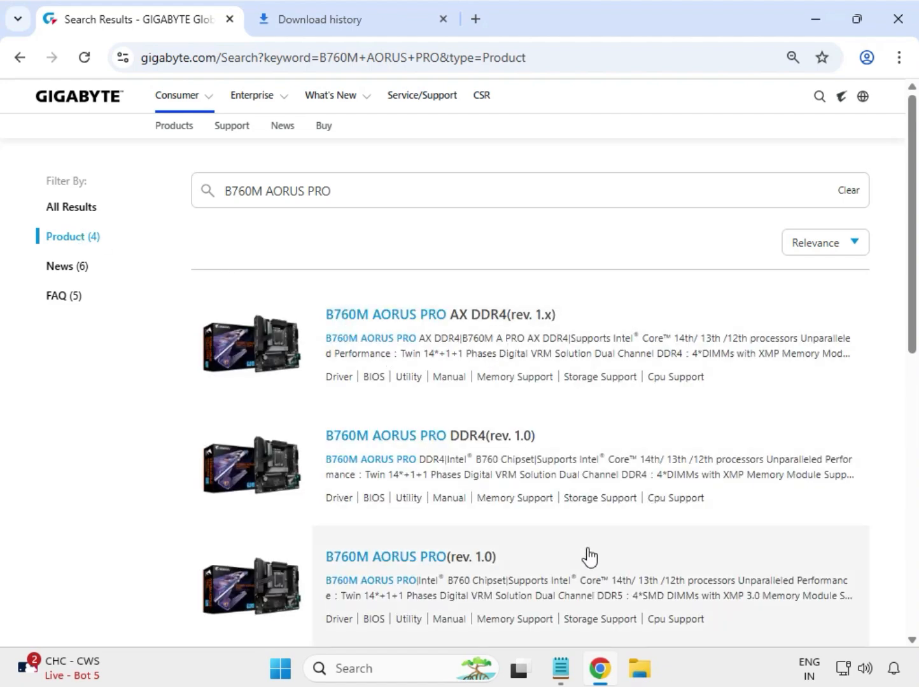
scroll(584, 555, "down", 1)
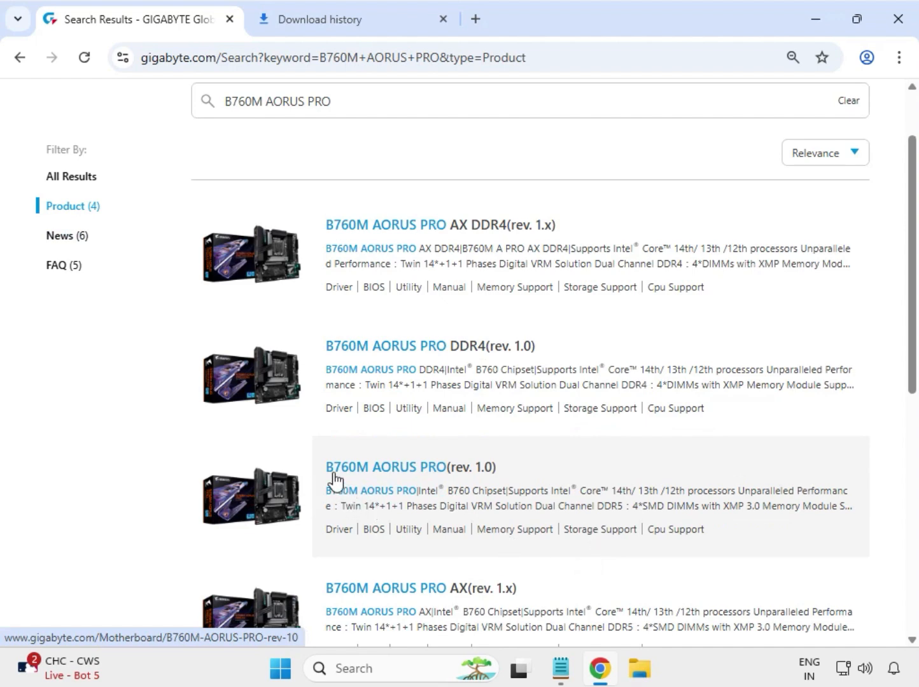
left_click(415, 473)
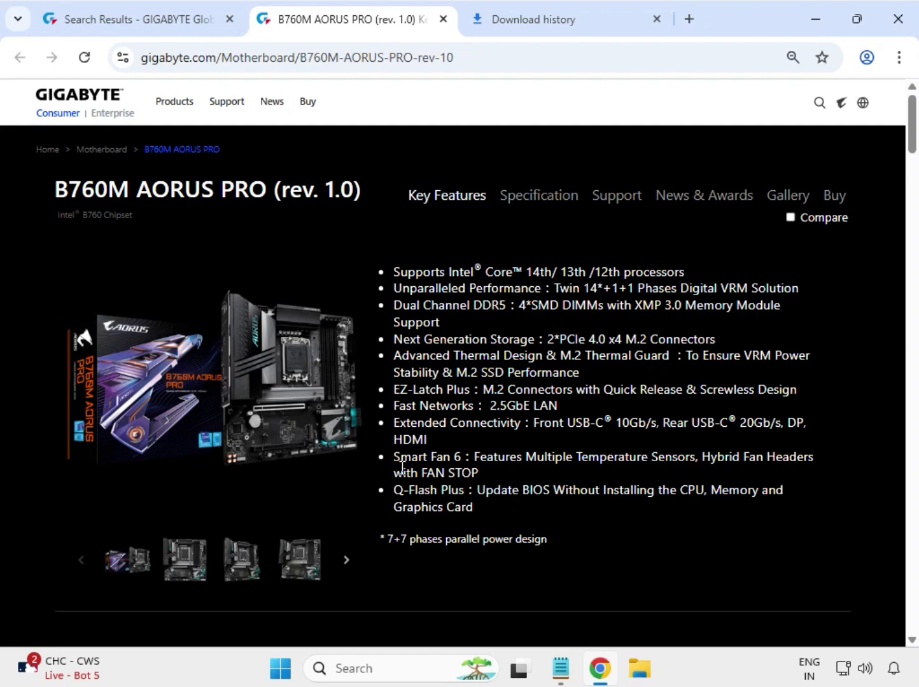
Open the motherboard's support downloads, set the driver OS to Windows 11 64bit, and download the Realtek HD Audio Driver.
left_click(608, 200)
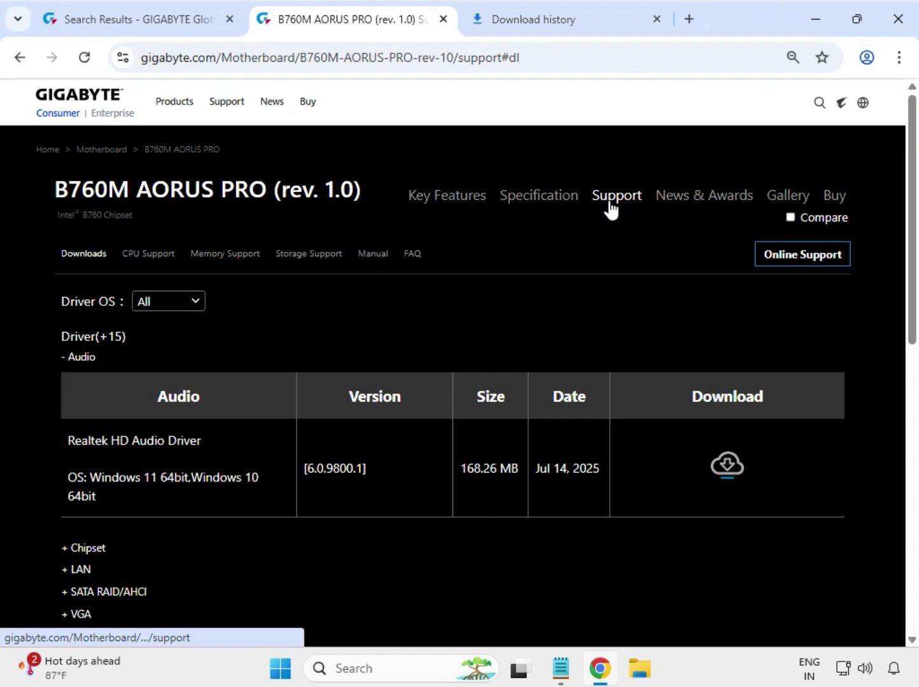
left_click(202, 310)
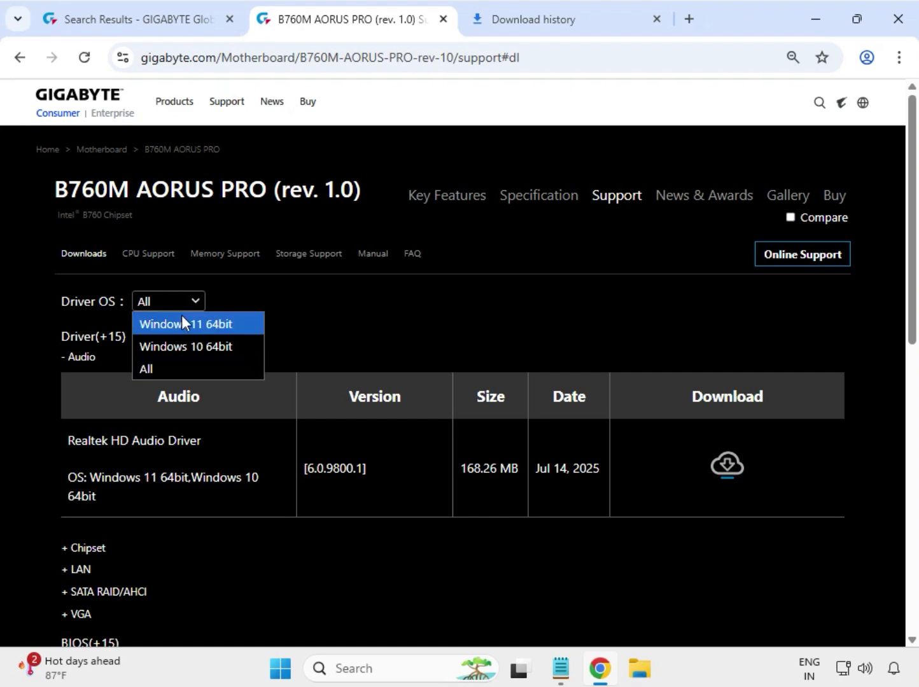
left_click(184, 322)
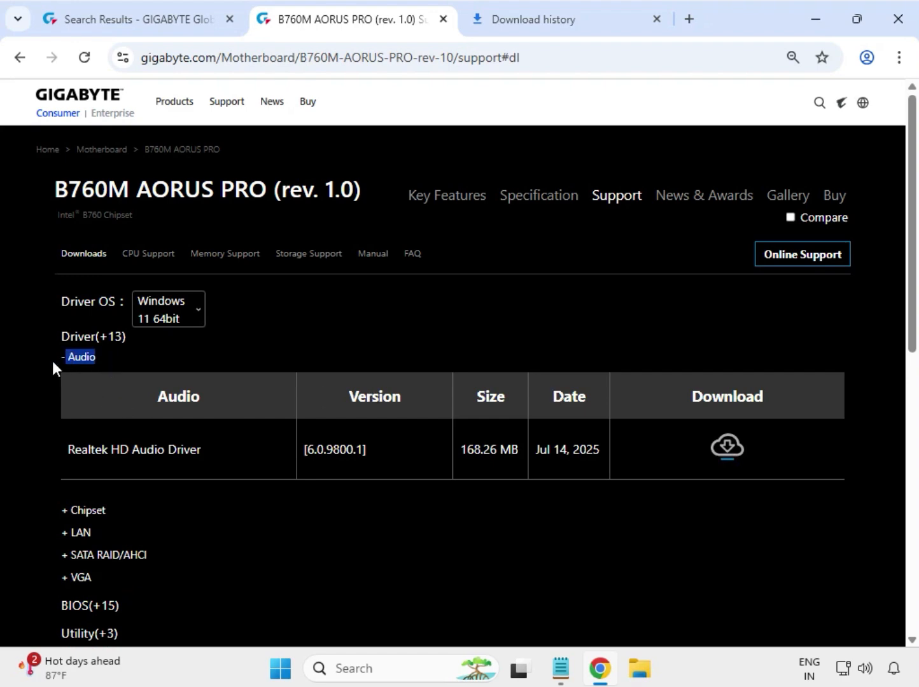
left_click_drag(101, 443, 177, 442)
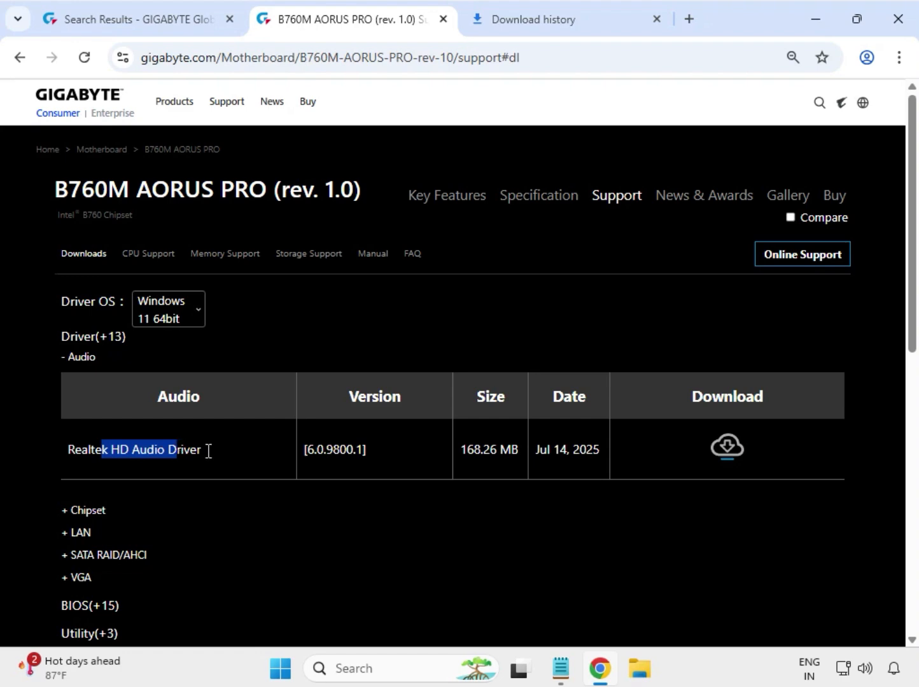
left_click(731, 451)
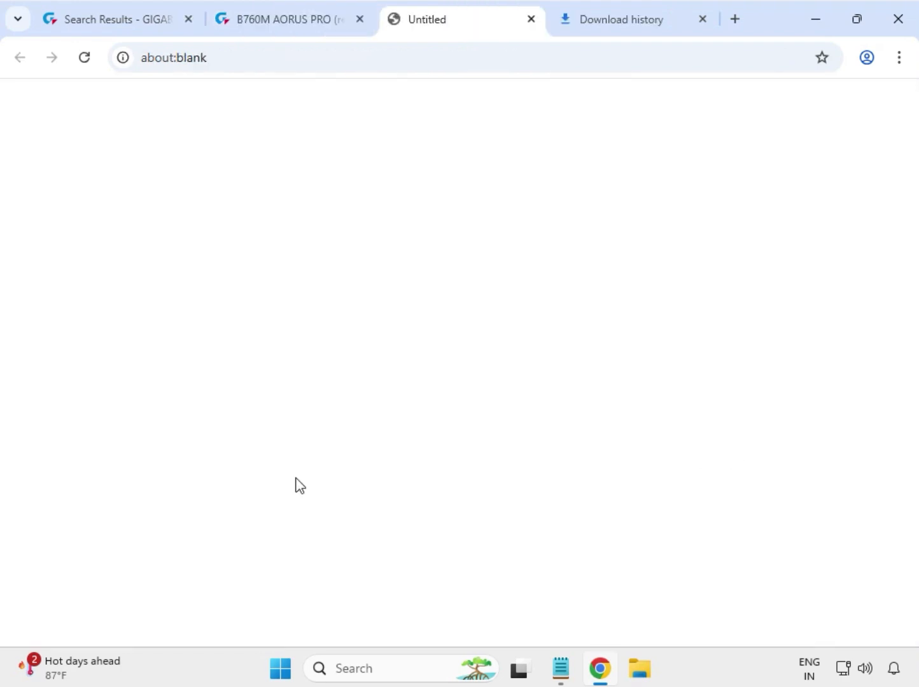
Expand the Chipset drivers and download Intel Management Engine Firmware version 2229.3.2.0.
left_click_drag(115, 509, 69, 505)
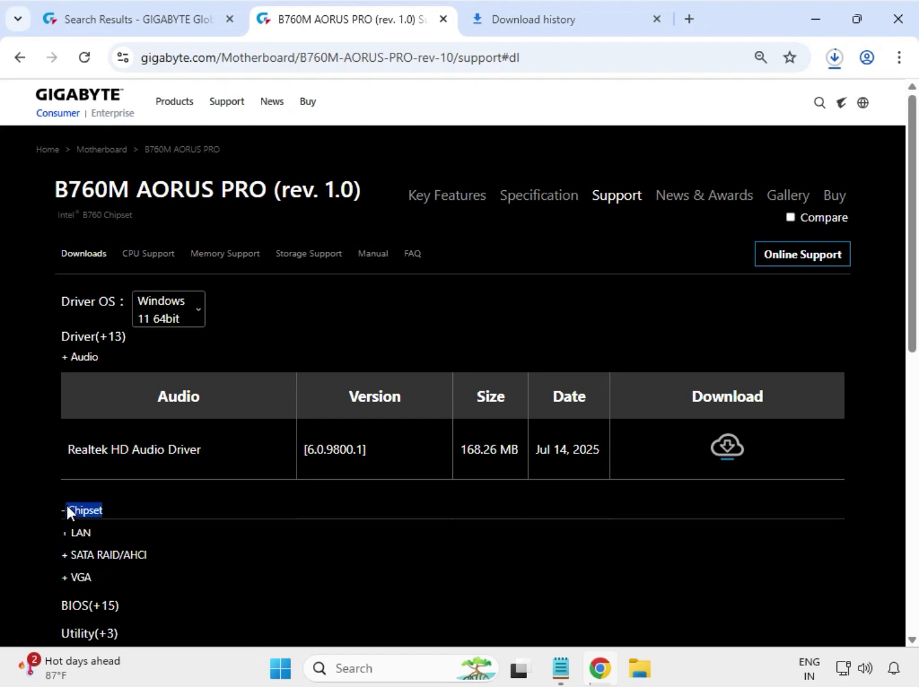
scroll(140, 514, "down", 1)
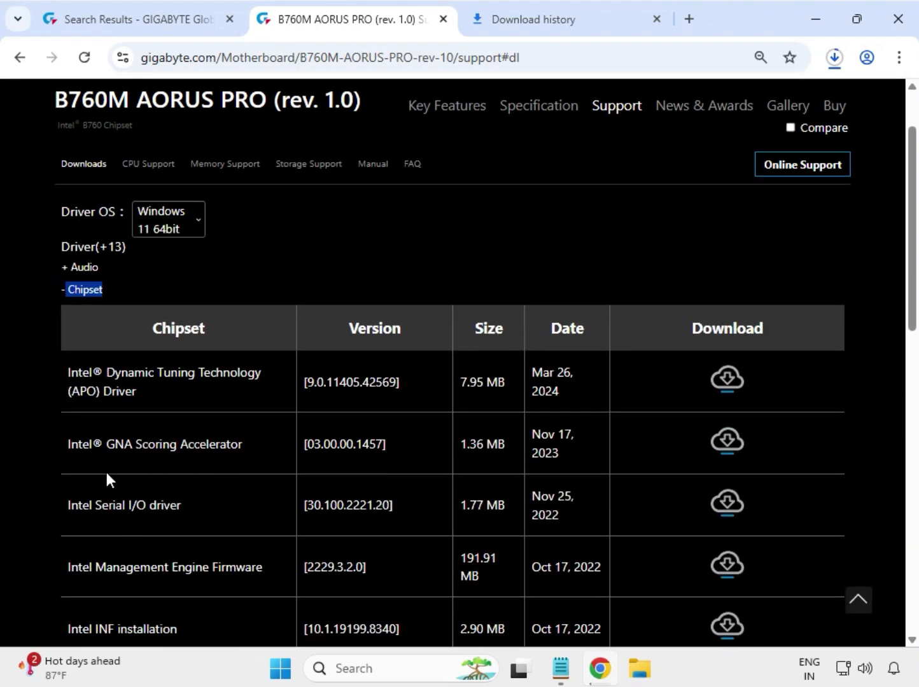
left_click_drag(97, 503, 170, 523)
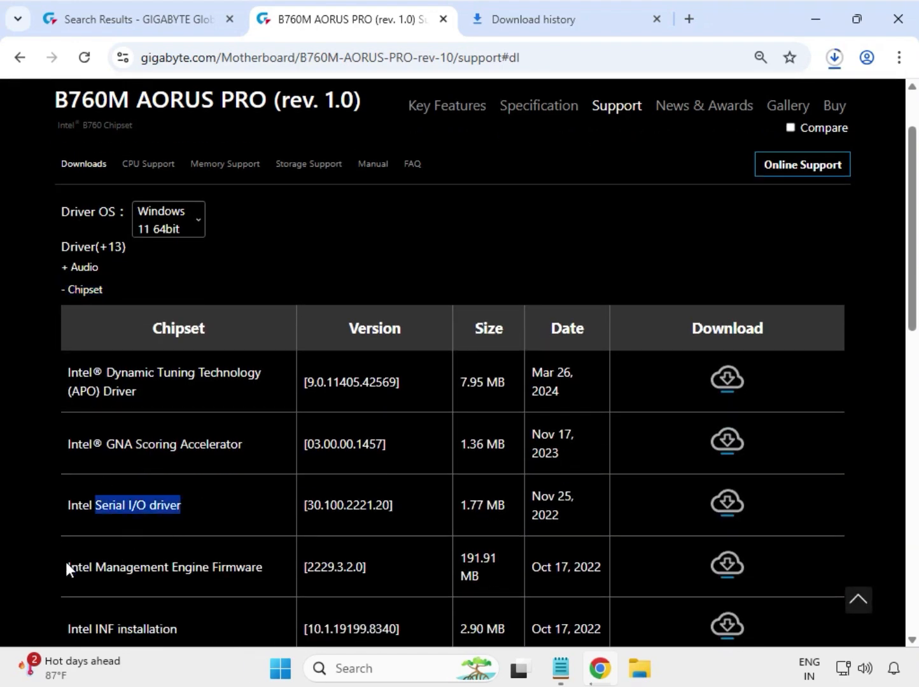
left_click_drag(65, 563, 249, 562)
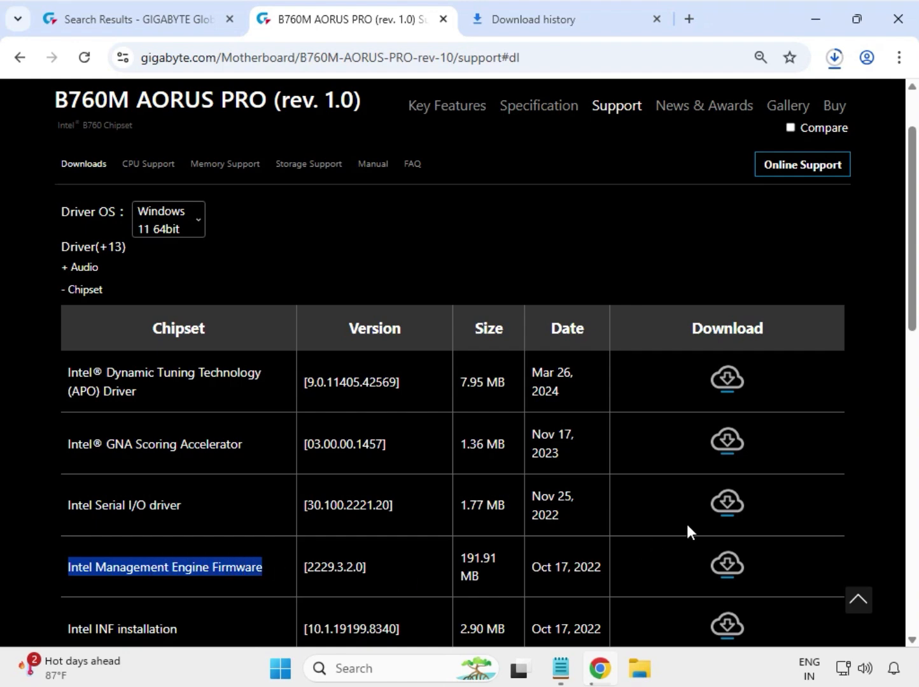
left_click(726, 560)
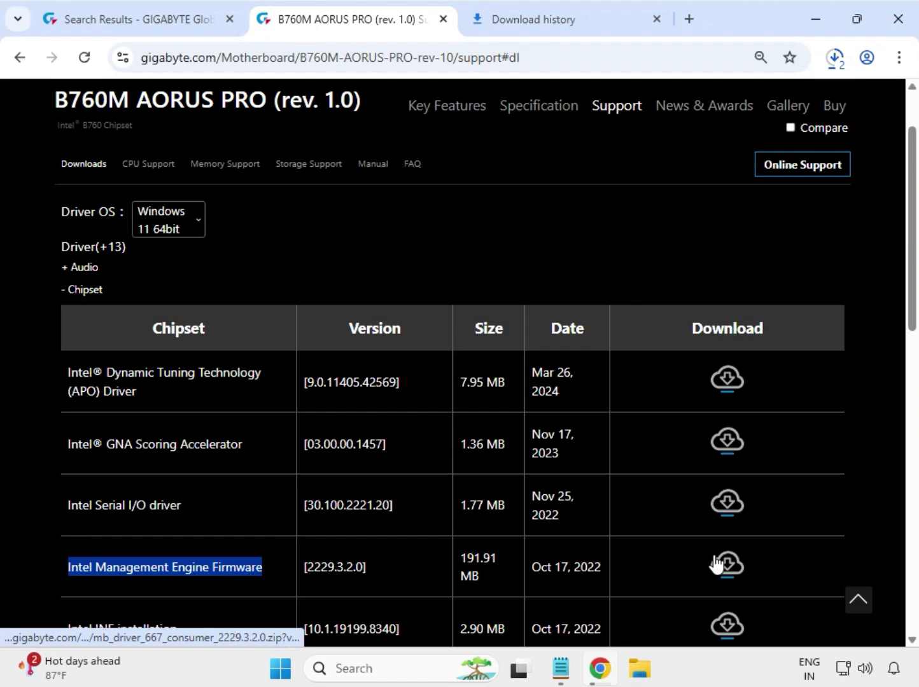
left_click(715, 560)
Expand the LAN drivers and download Realtek LAN Driver version 11.24.0318.2025.
scroll(395, 471, "down", 1)
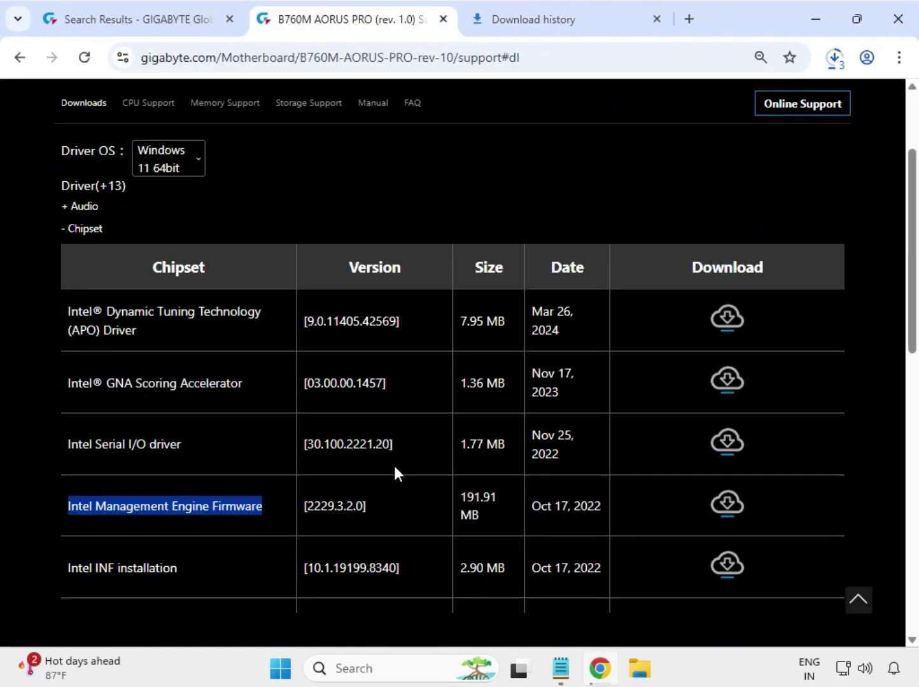
scroll(396, 474, "down", 6)
left_click_drag(106, 341, 63, 340)
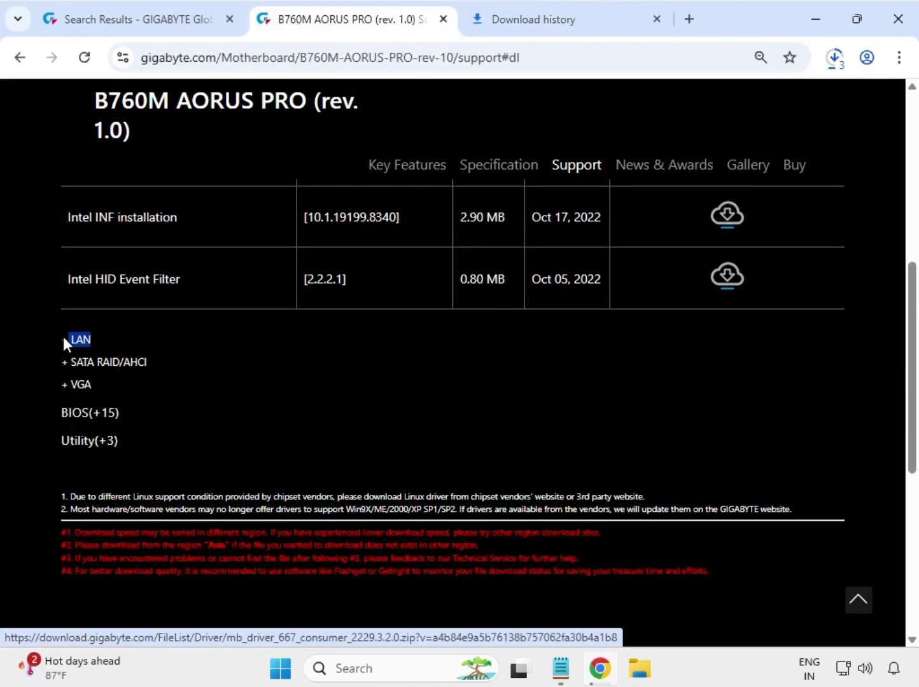
left_click(63, 339)
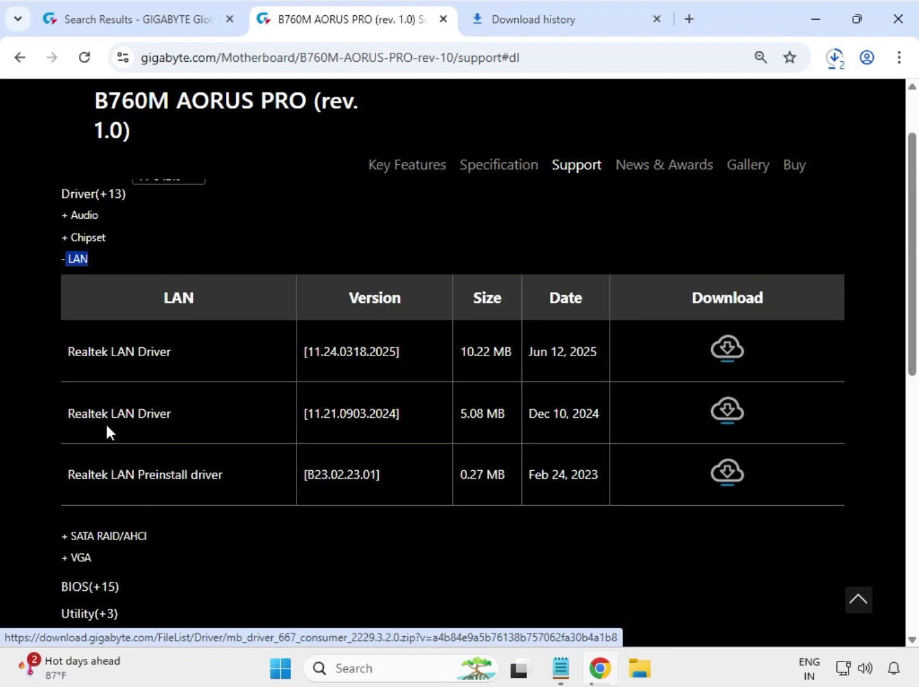
left_click_drag(70, 349, 747, 322)
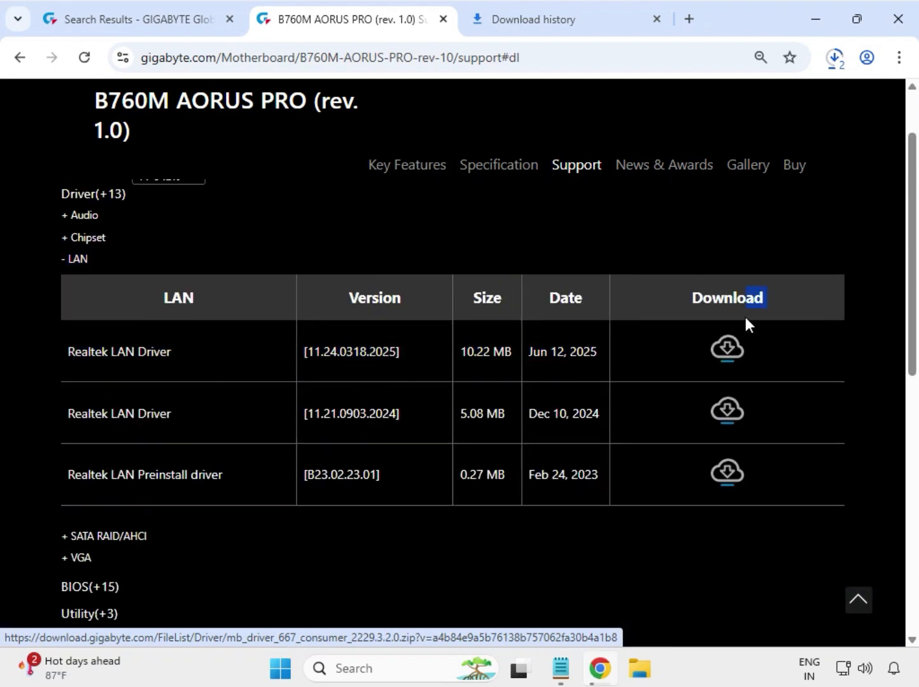
left_click(732, 352)
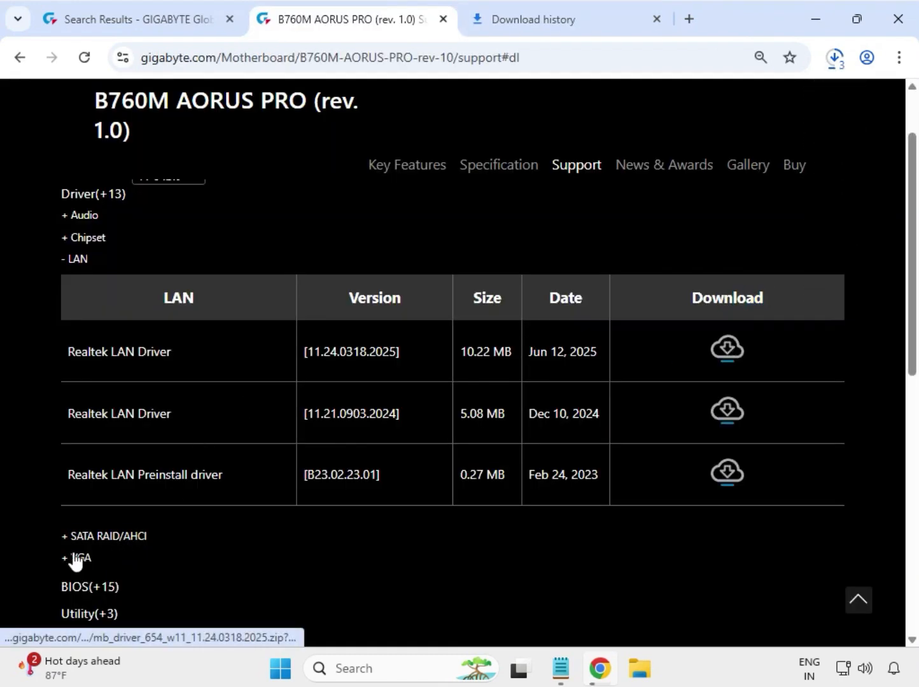
Expand the VGA drivers and download Intel Graphic Driver version 31.0.101.3302.
double_click(75, 560)
scroll(212, 503, "down", 1)
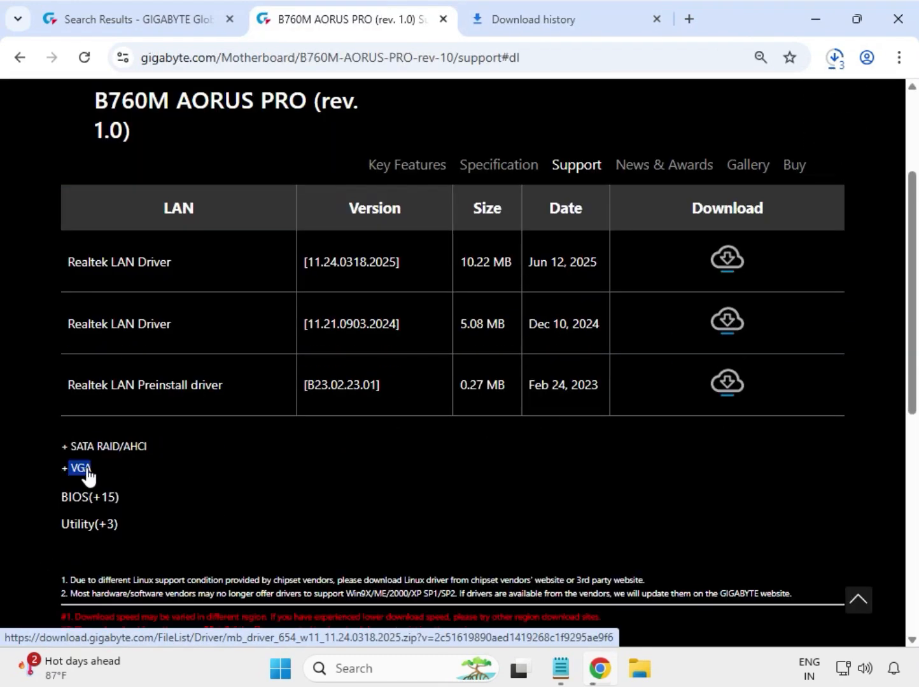
left_click(83, 469)
left_click_drag(88, 305, 692, 299)
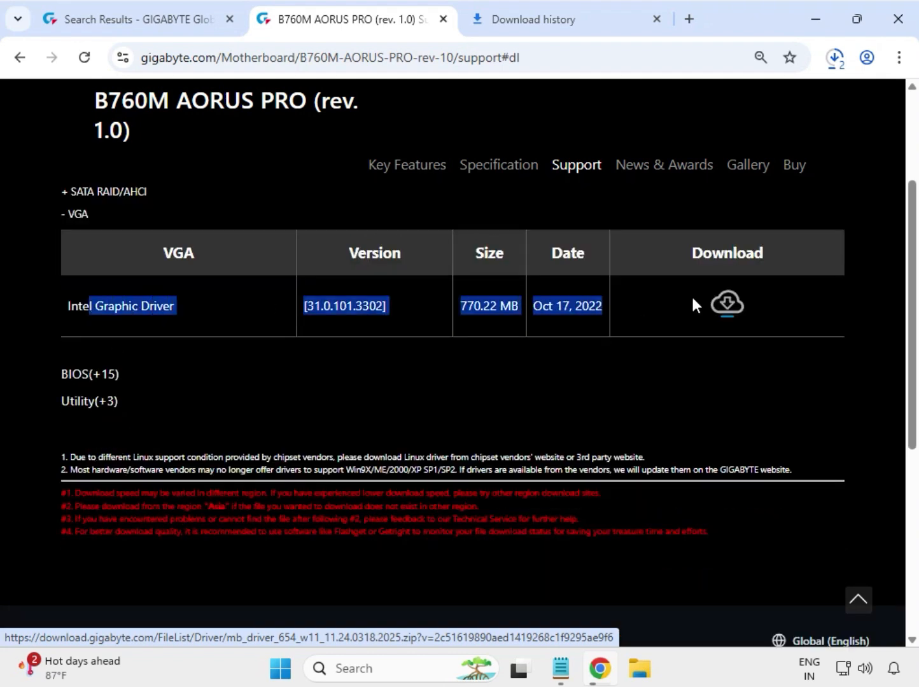
left_click(726, 304)
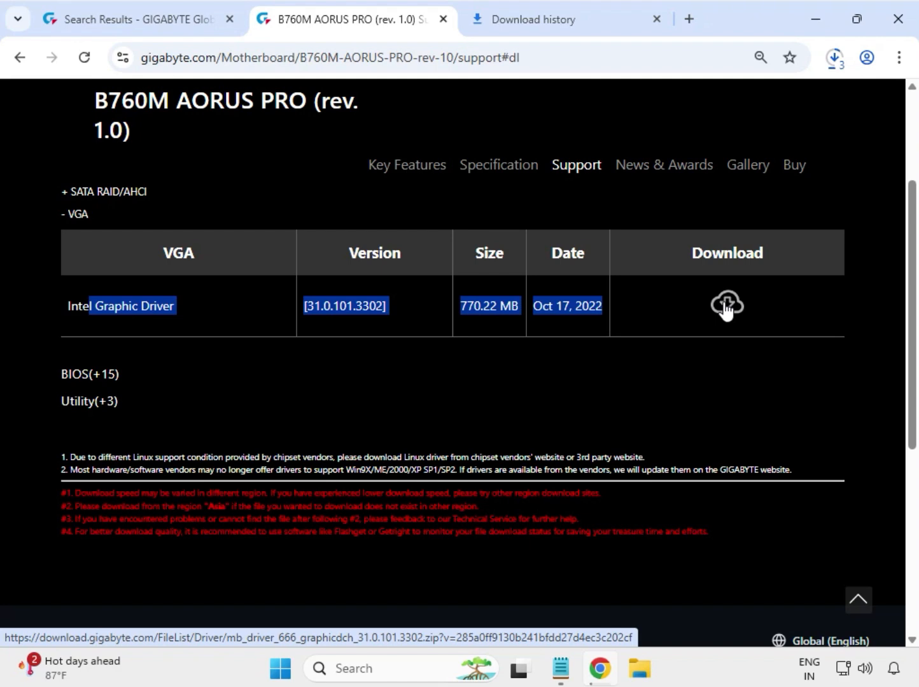
Open the download history and show the downloaded mb_driver_654_w11 LAN driver archive in its folder in File Explorer.
left_click(910, 64)
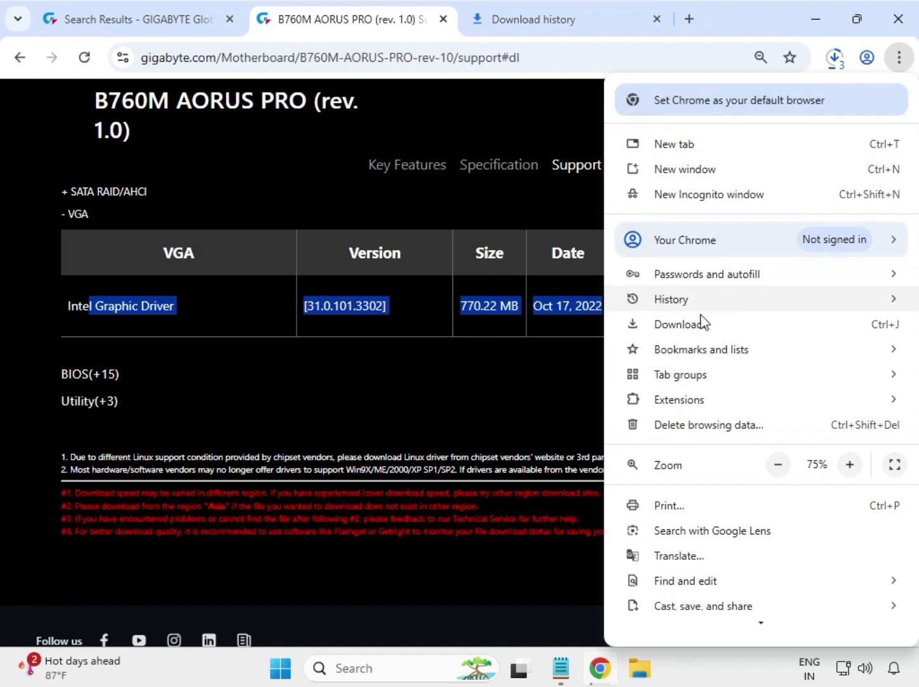
left_click(679, 324)
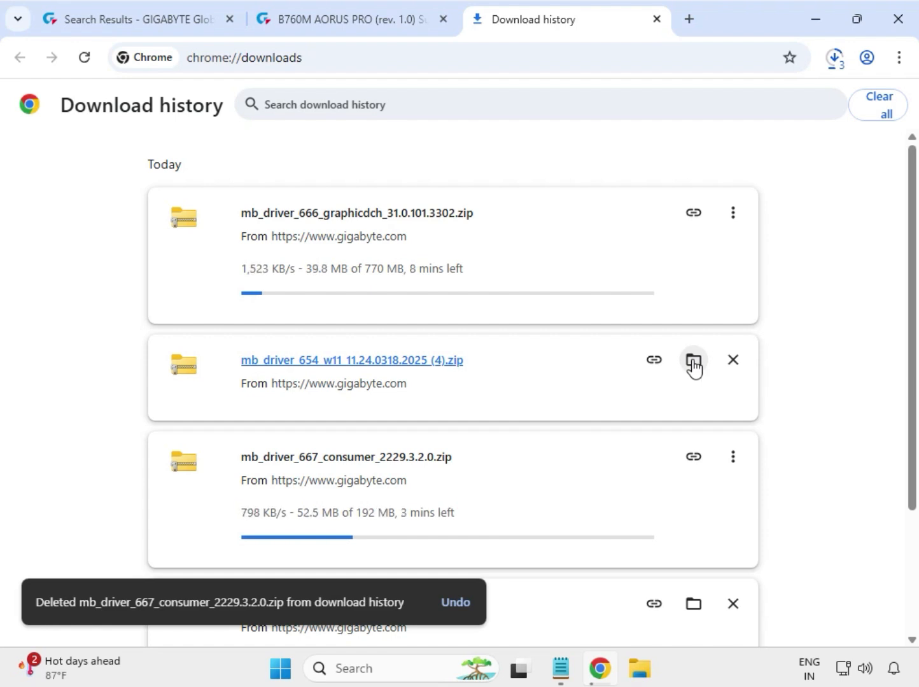
left_click(693, 361)
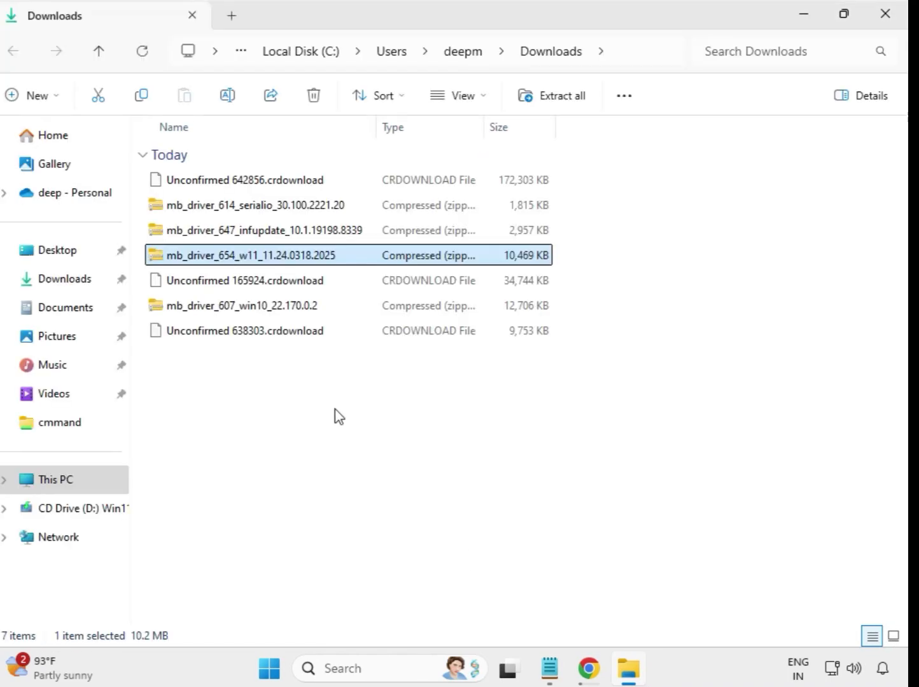
left_click_drag(336, 412, 312, 181)
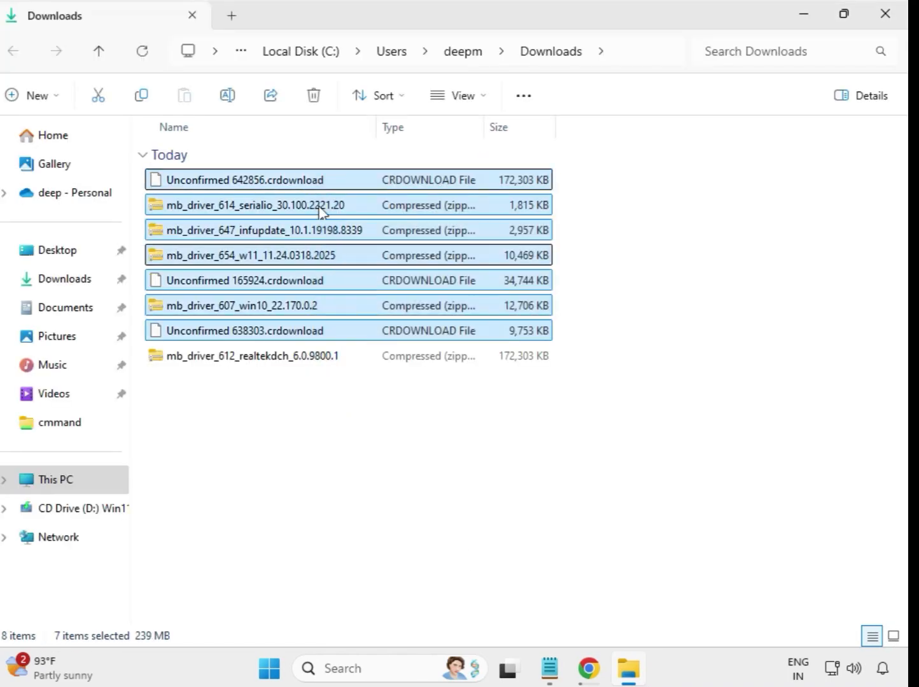
left_click(513, 436)
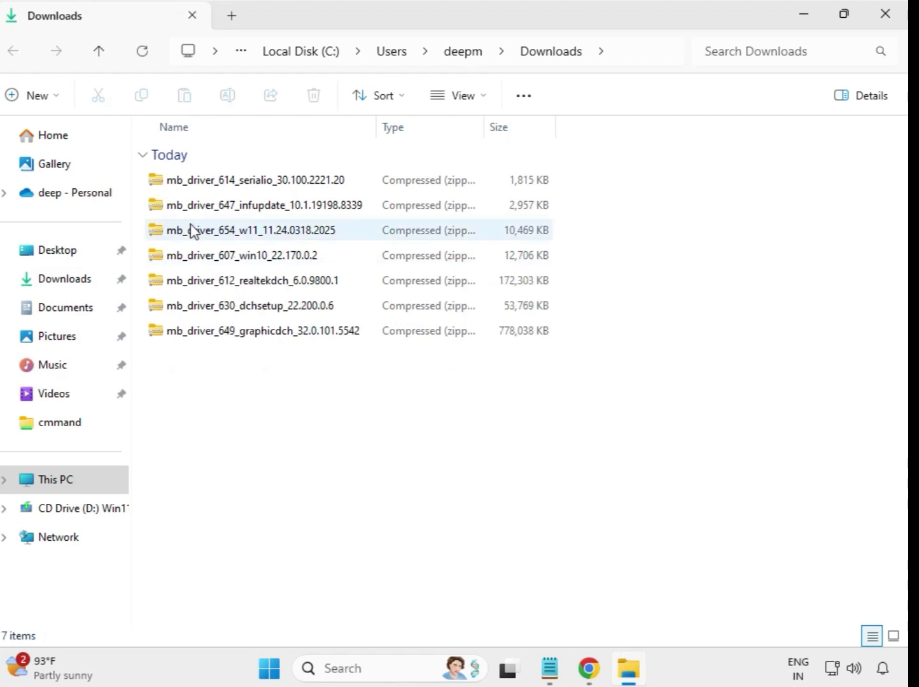
Extract the mb_driver_614_serialio_30.100.2221.20 archive into its own folder in Downloads, close the extracted window, and select the new folder.
left_click(234, 187)
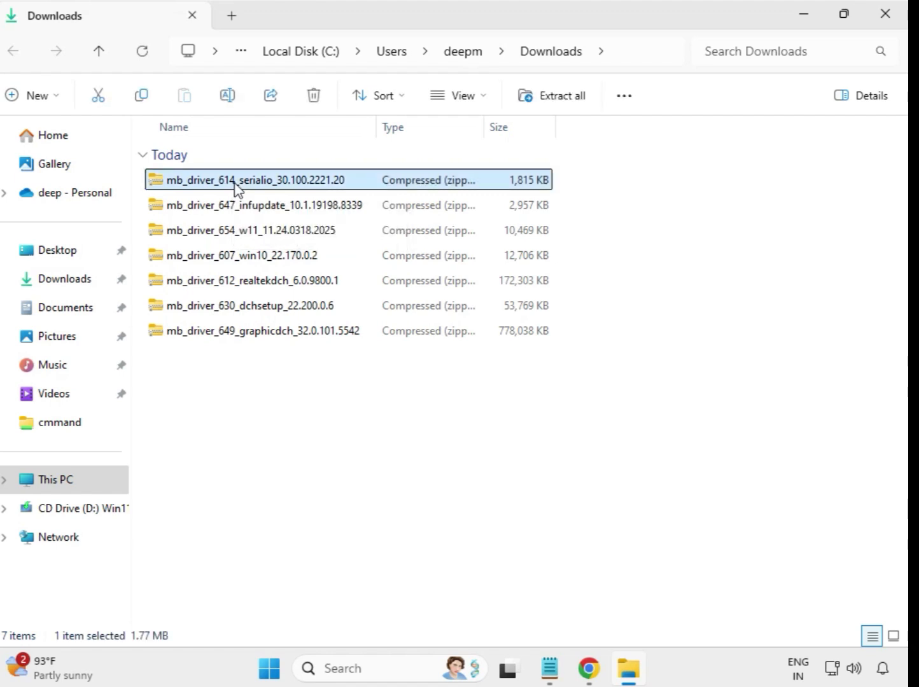
right_click(236, 187)
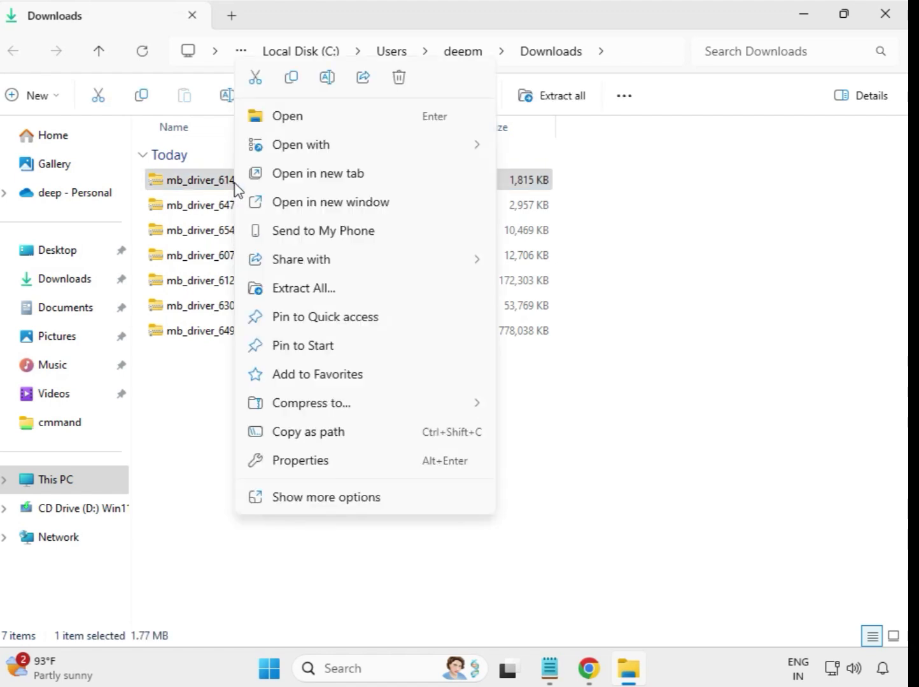
left_click(310, 295)
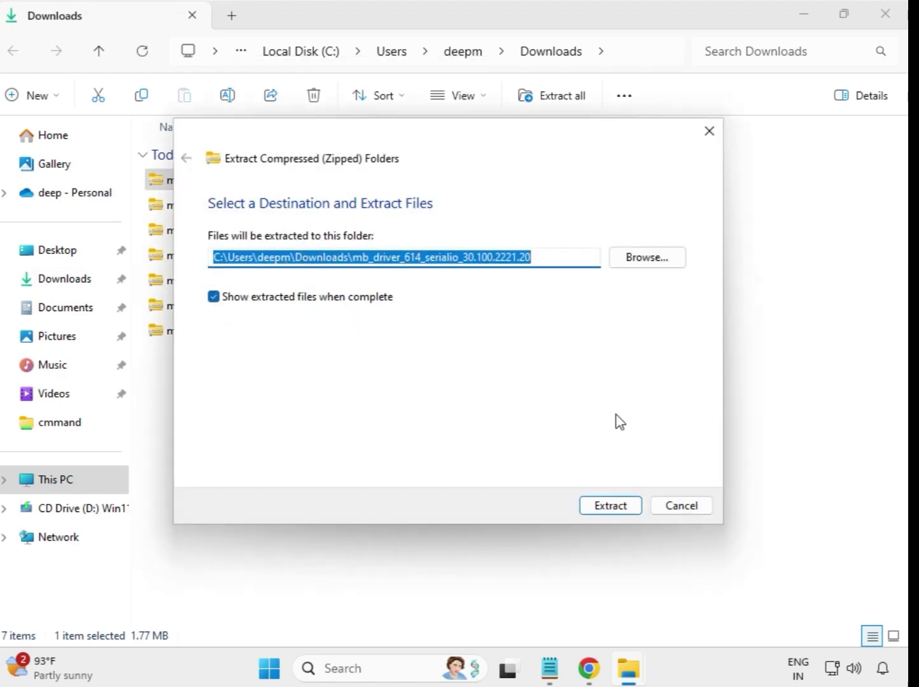
left_click(619, 506)
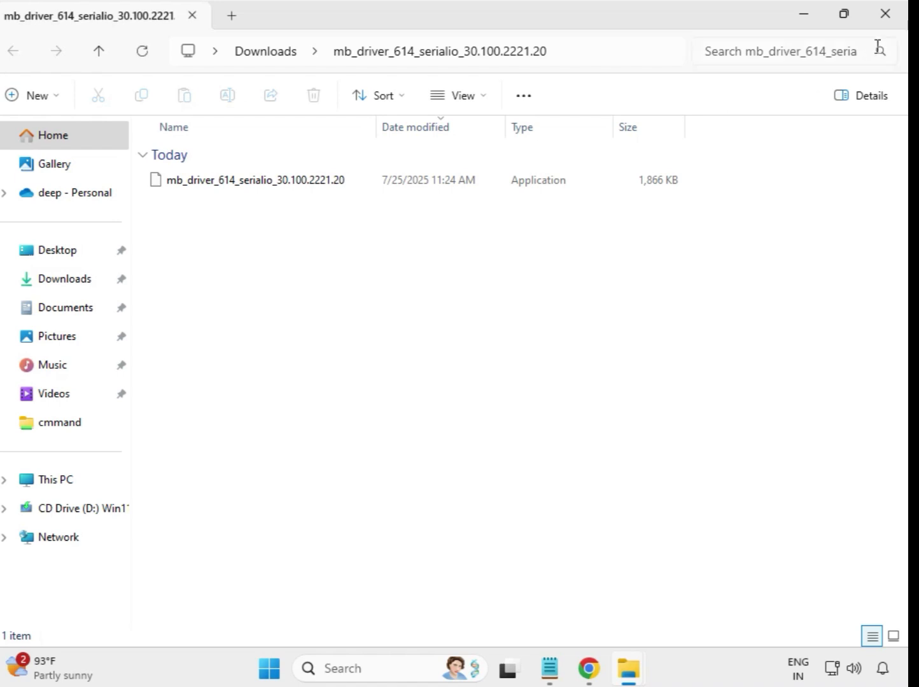
left_click(884, 15)
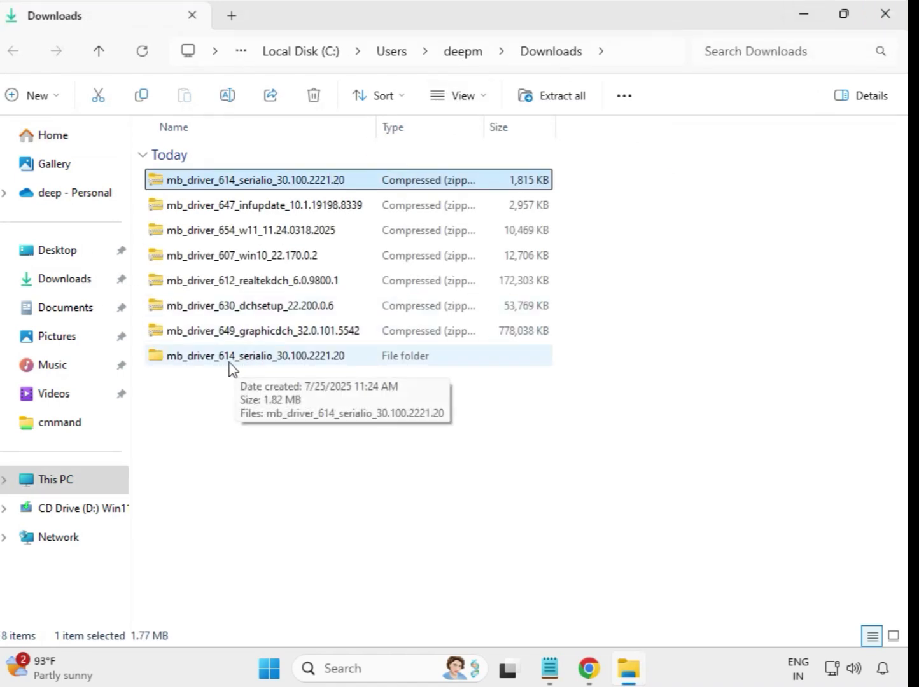
left_click(246, 364)
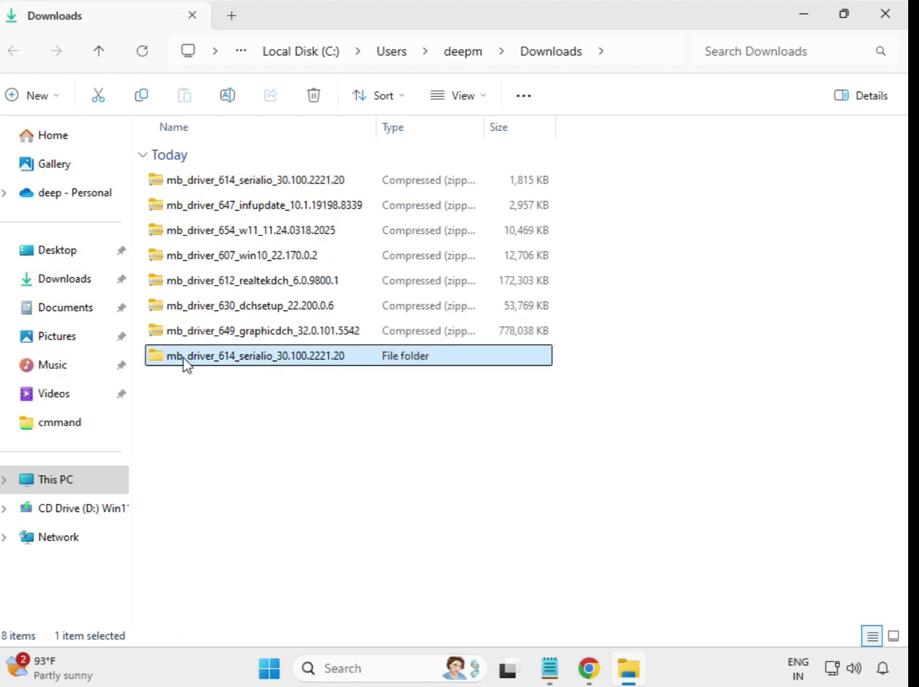
Extract the mb_driver_647_infupdate_10.1.19198.8339 archive into its own folder in Downloads and close the extracted window.
left_click(240, 215)
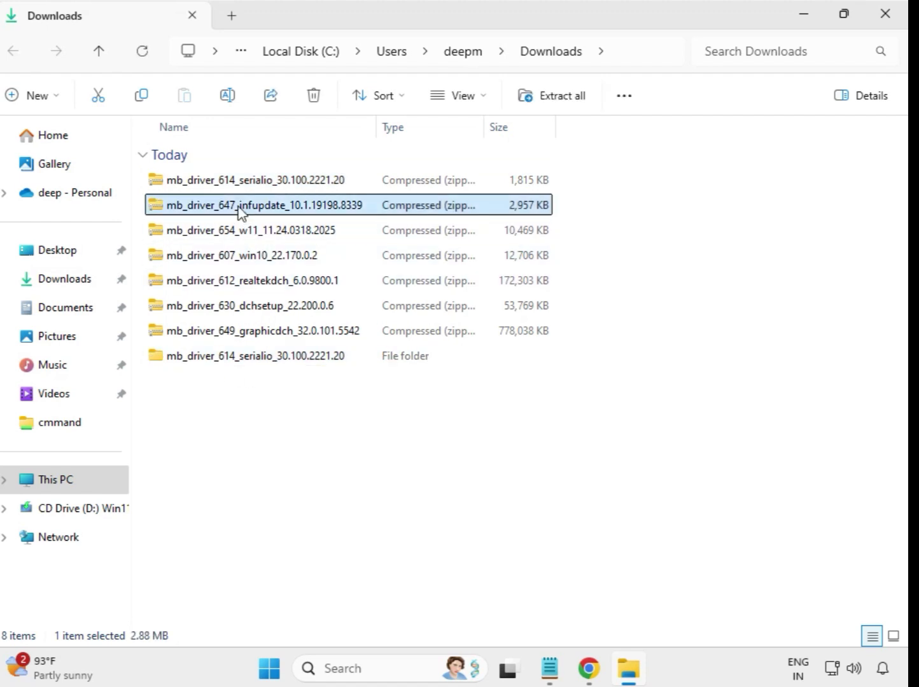
right_click(240, 211)
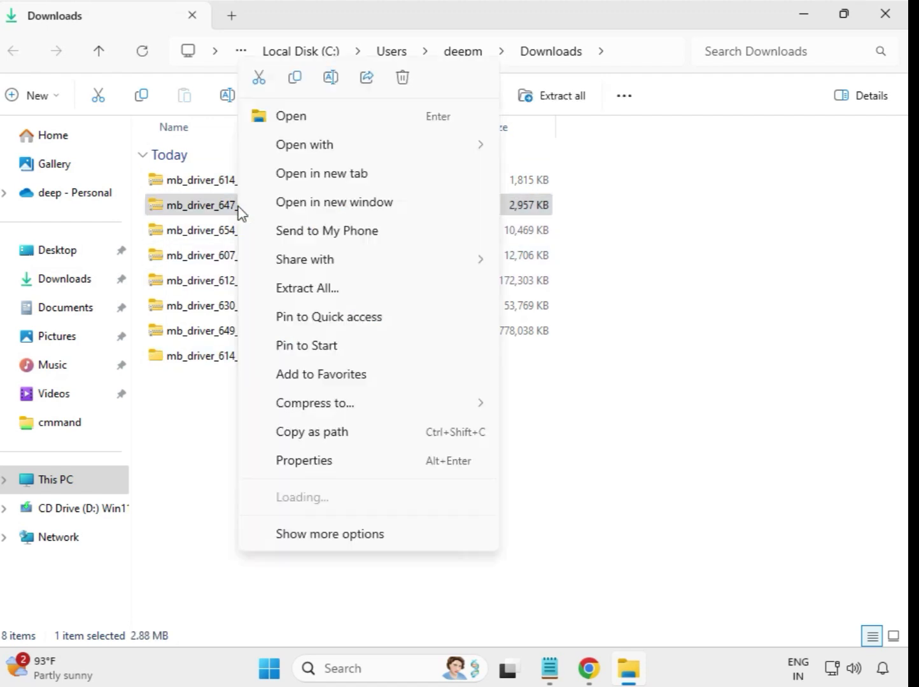
left_click(309, 295)
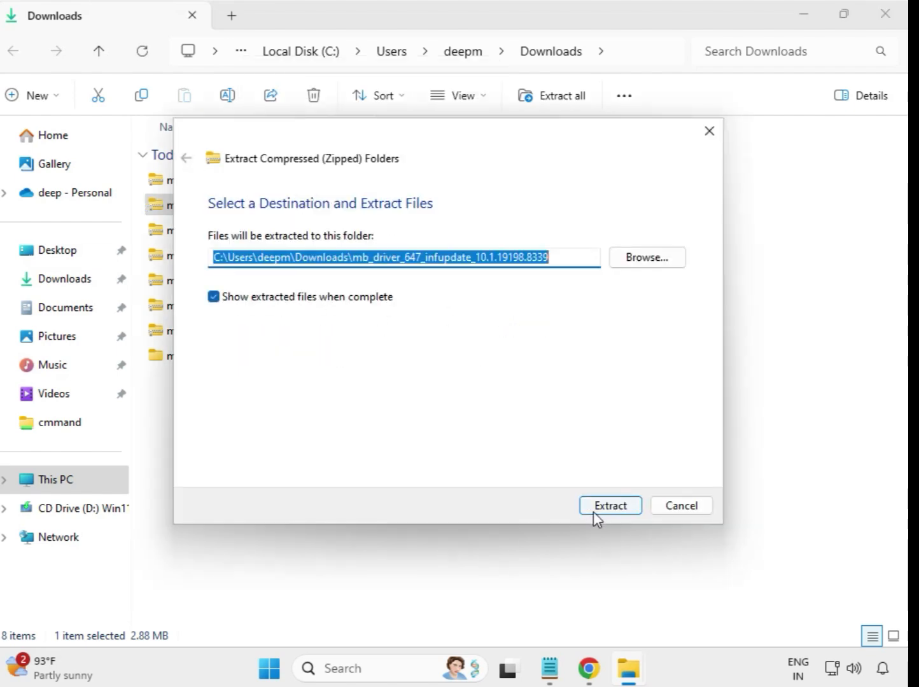
left_click(595, 508)
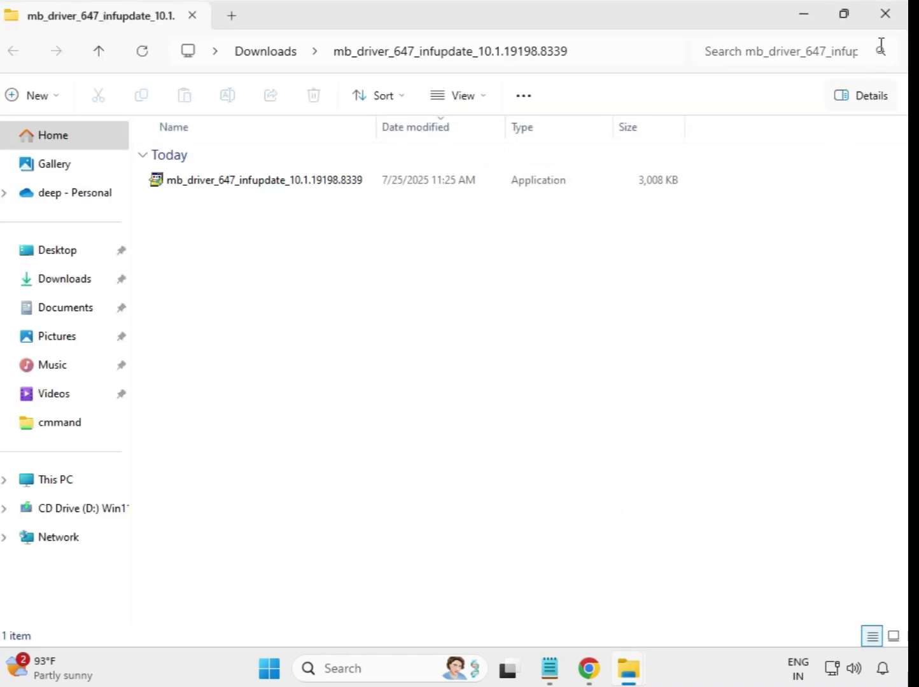
left_click(885, 13)
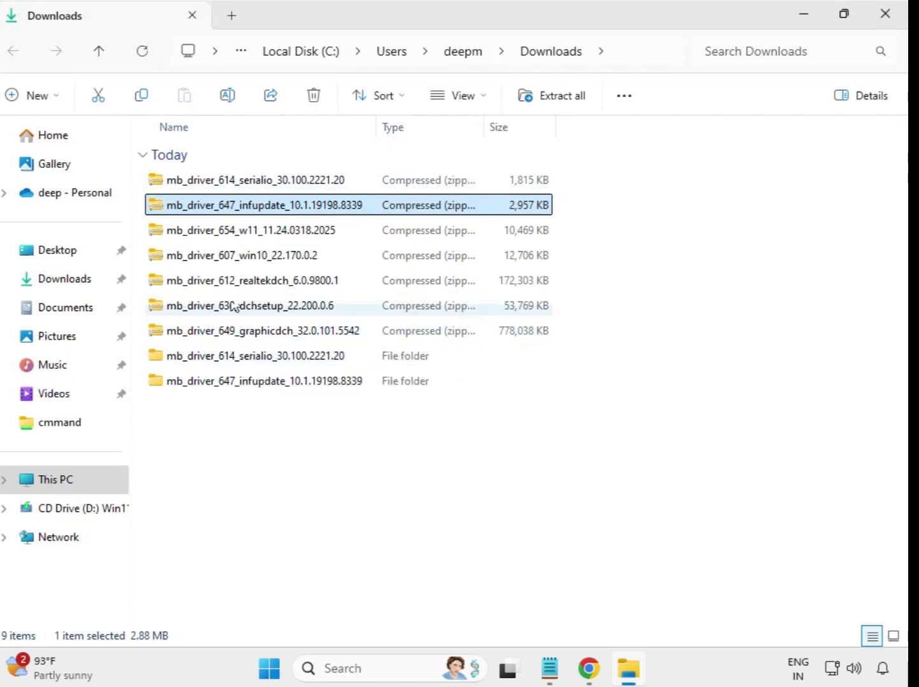
Extract the mb_driver_654_w11_11.24.0318.2025 archive into its own folder in Downloads and close the extracted window.
left_click(233, 236)
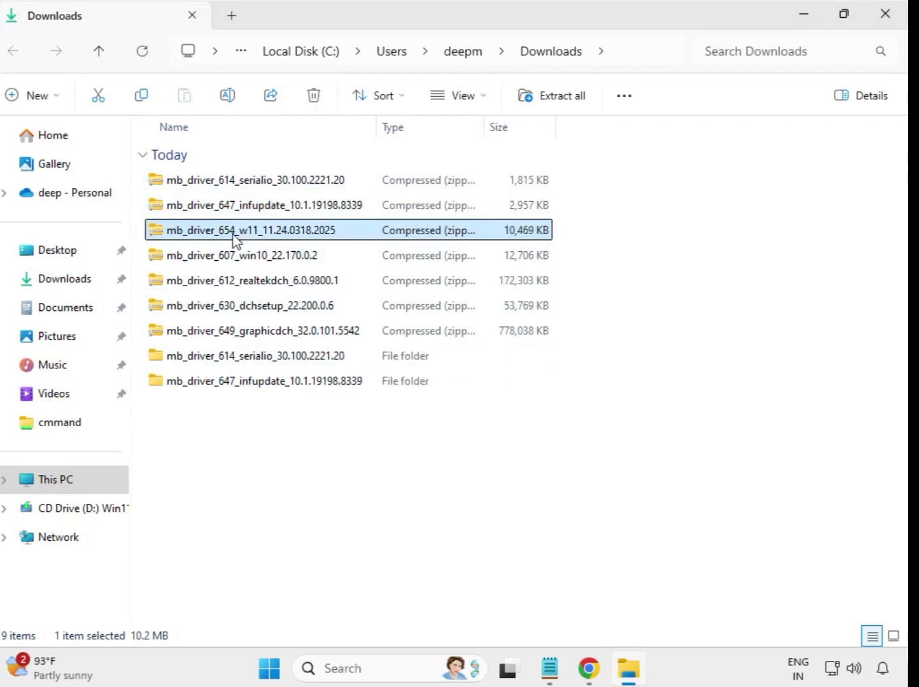
right_click(233, 236)
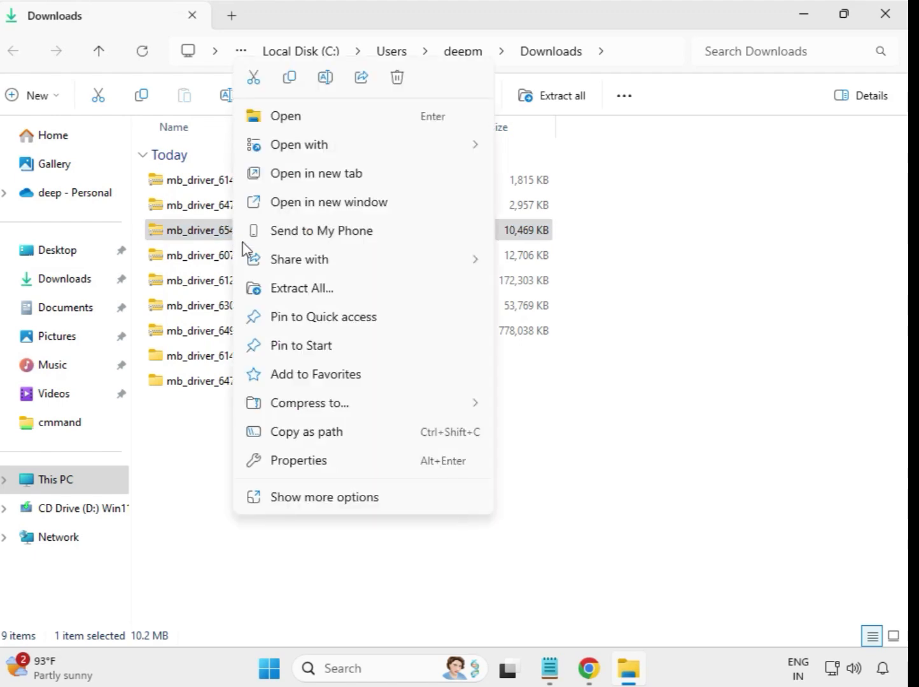
left_click(311, 290)
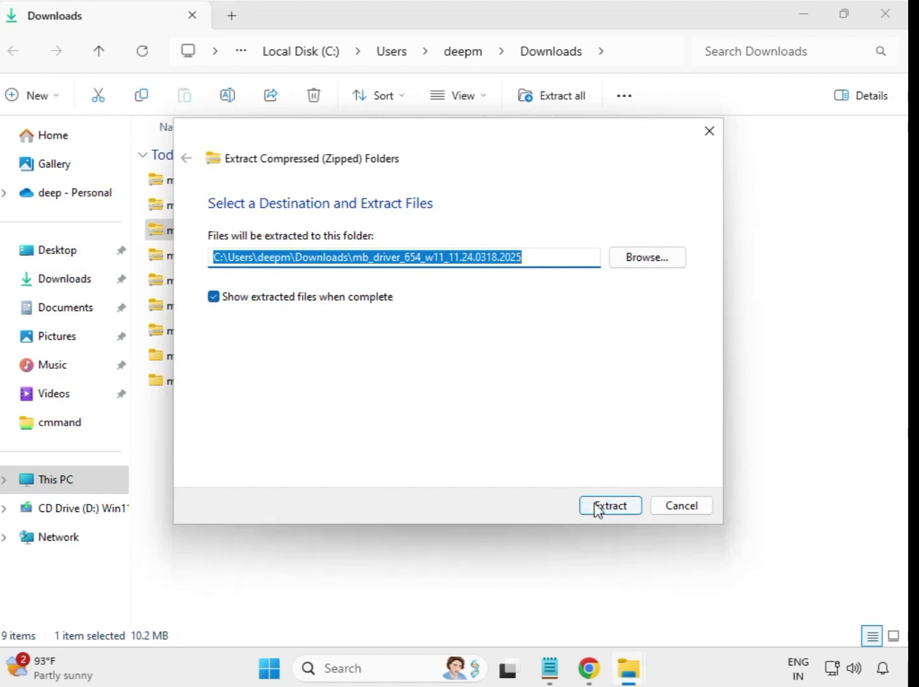
left_click(609, 507)
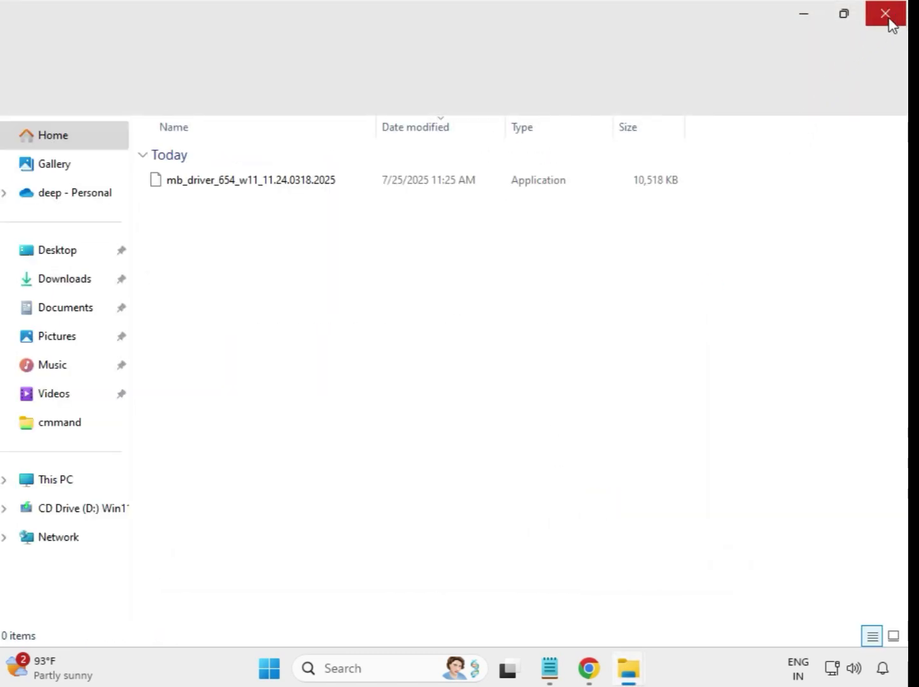
left_click(889, 20)
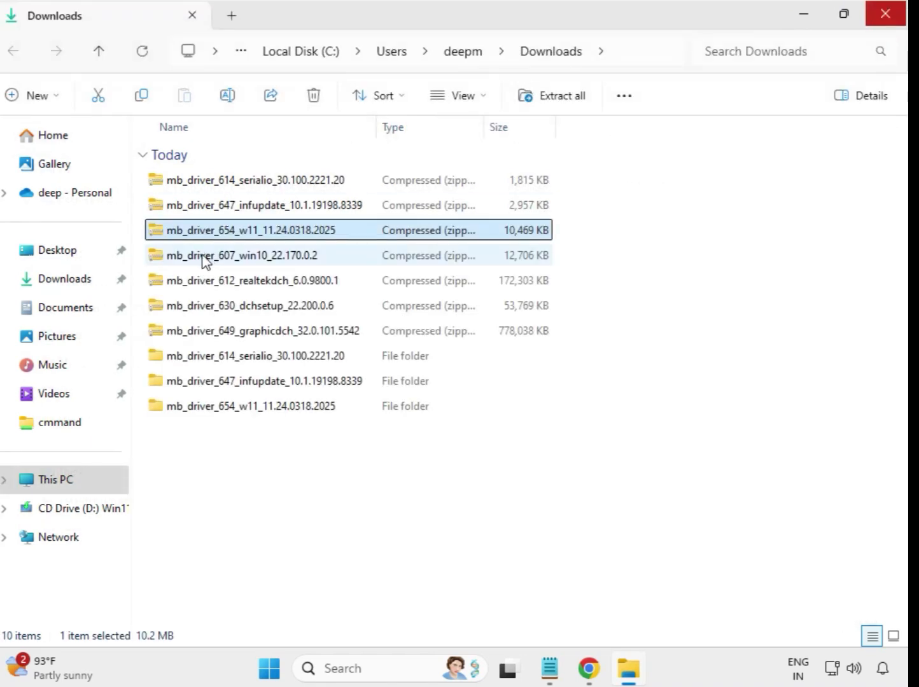
Extract the mb_driver_607_win10_22.170.0.2 archive into its own folder in Downloads and close the extracted window.
left_click(210, 258)
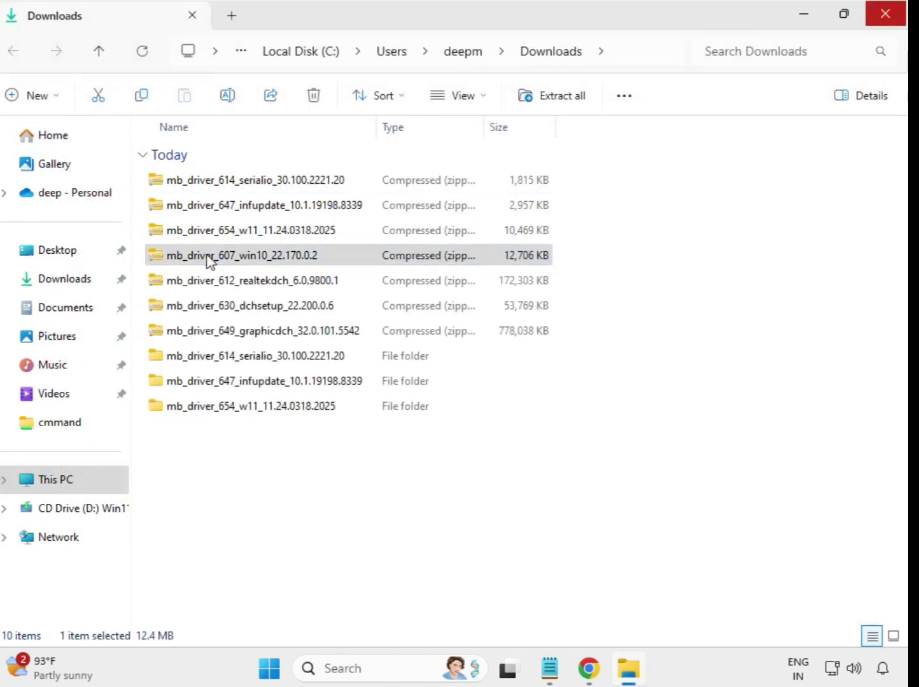
right_click(210, 258)
left_click(279, 288)
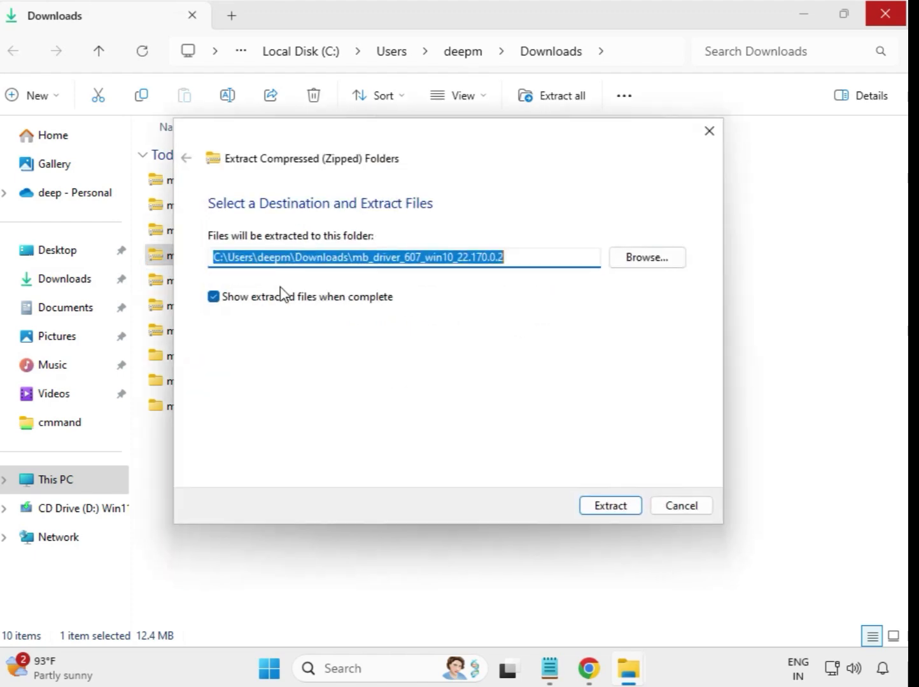
left_click(616, 507)
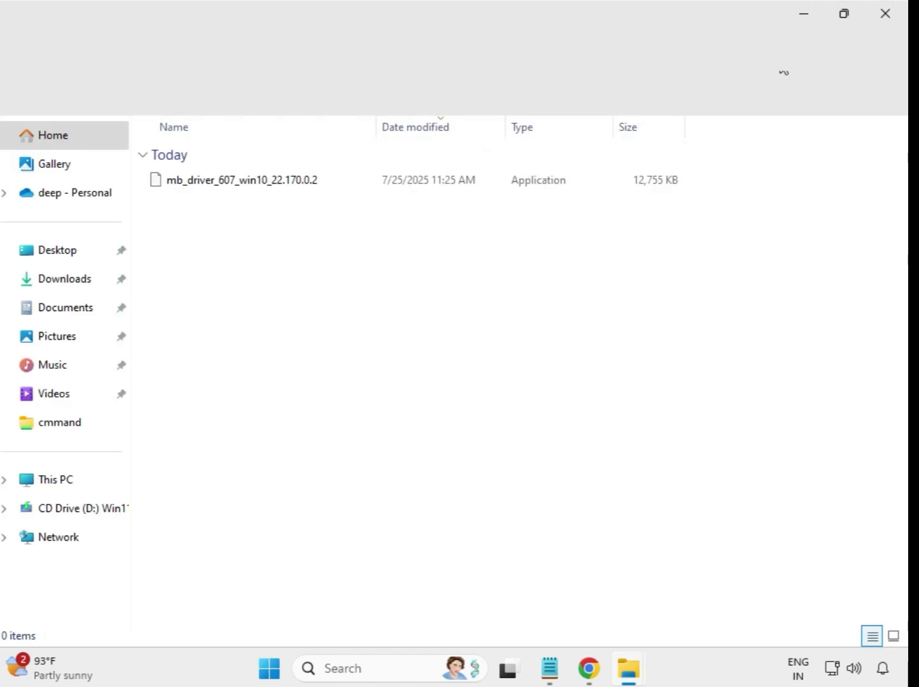
left_click(895, 11)
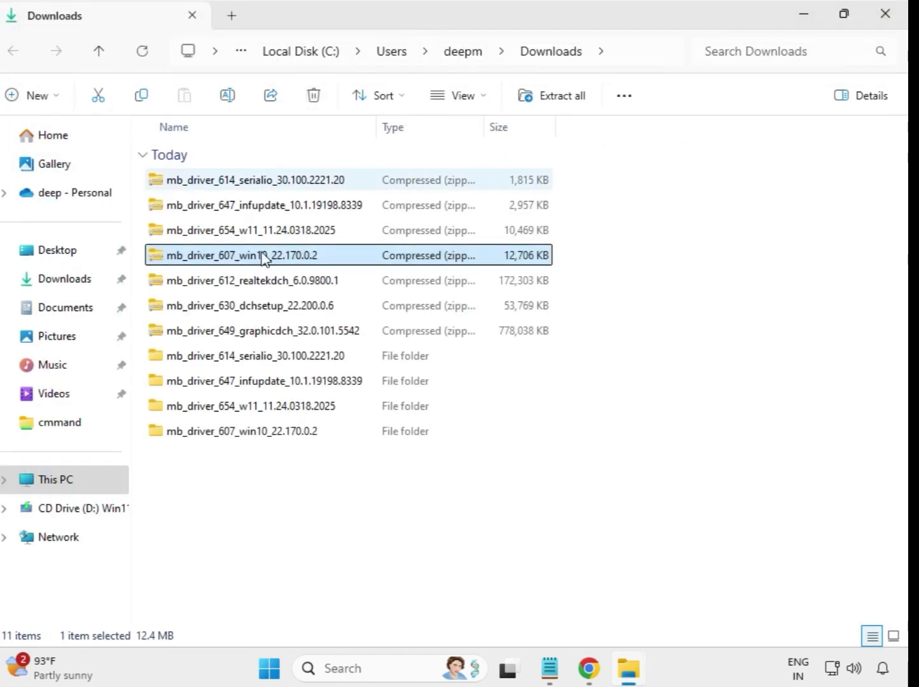
Extract the mb_driver_612_realtekdch_6.0.9800.1 archive into its own folder in Downloads and close the extracted window.
left_click(260, 287)
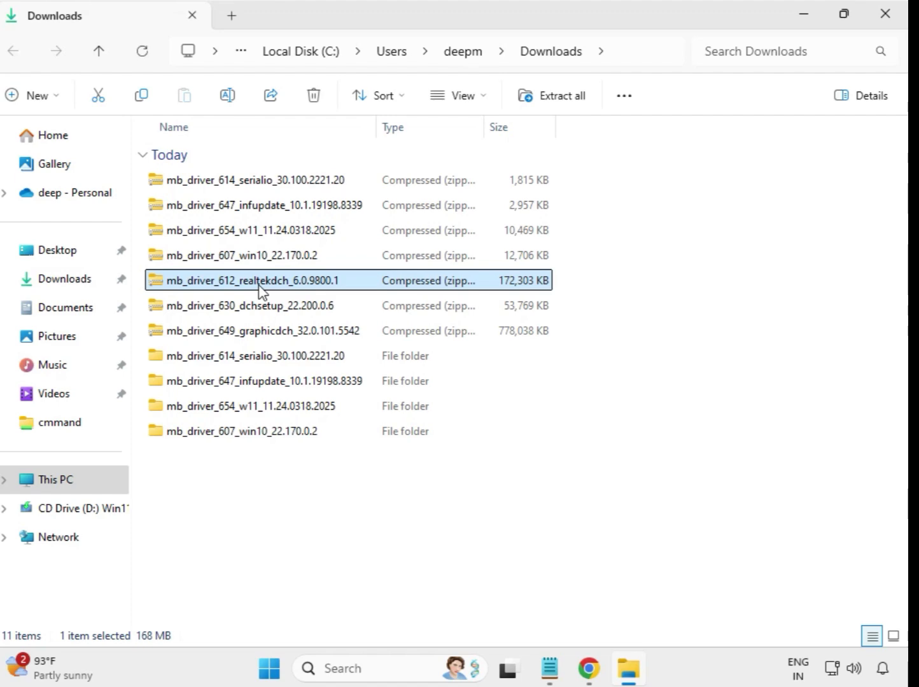
right_click(261, 292)
left_click(356, 289)
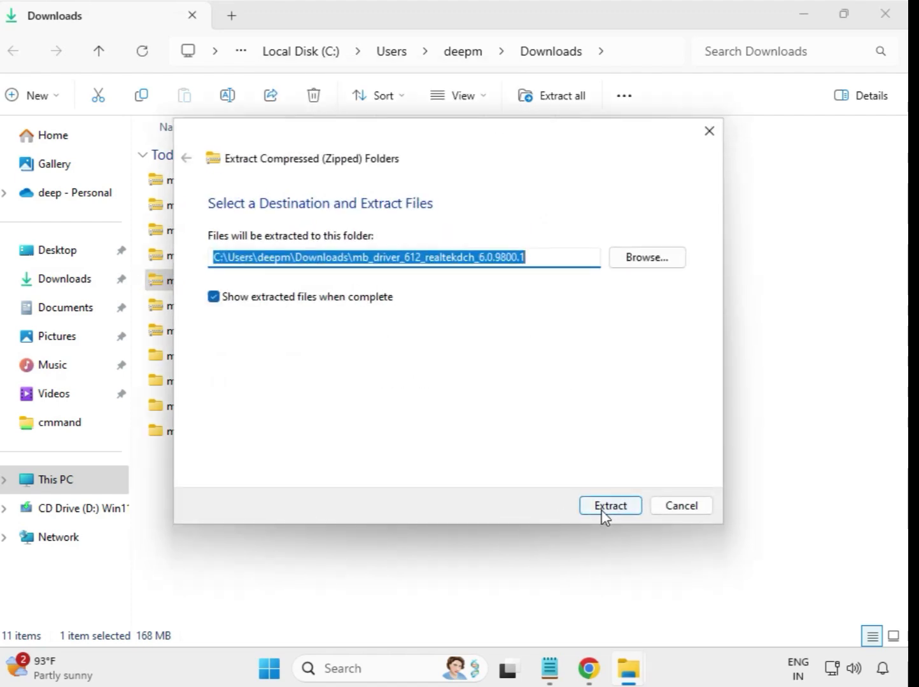
left_click(605, 509)
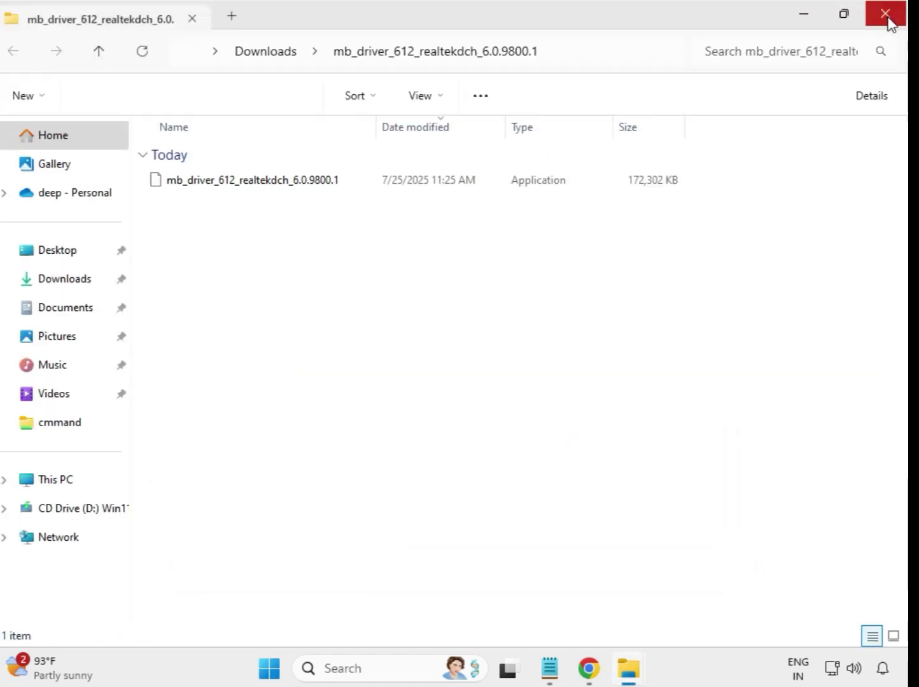
left_click(886, 15)
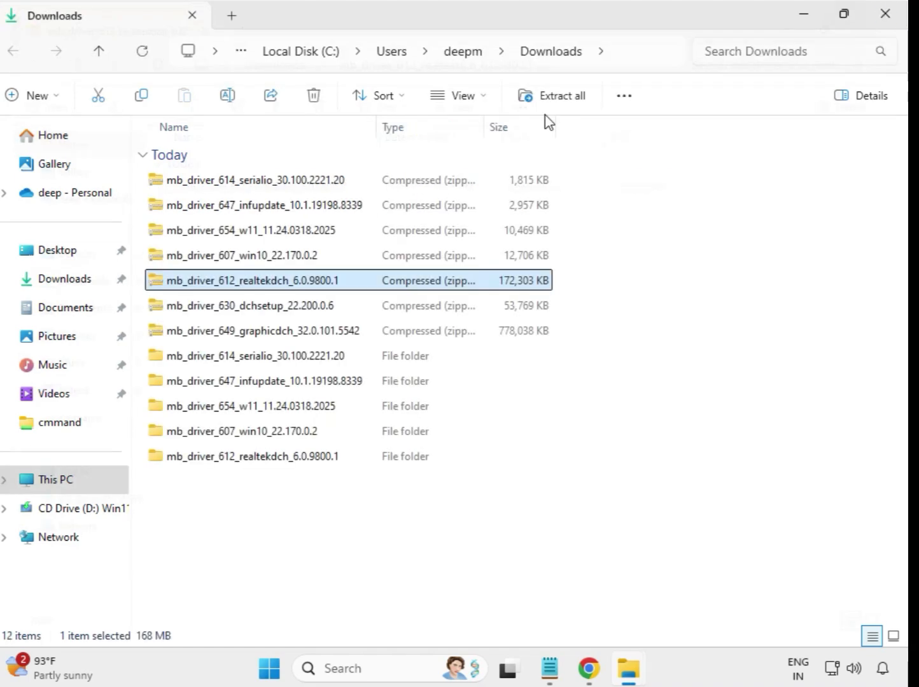
Extract the mb_driver_630_dchsetup_22.200.0.6 archive into its own folder in Downloads and close the extracted window.
left_click(253, 308)
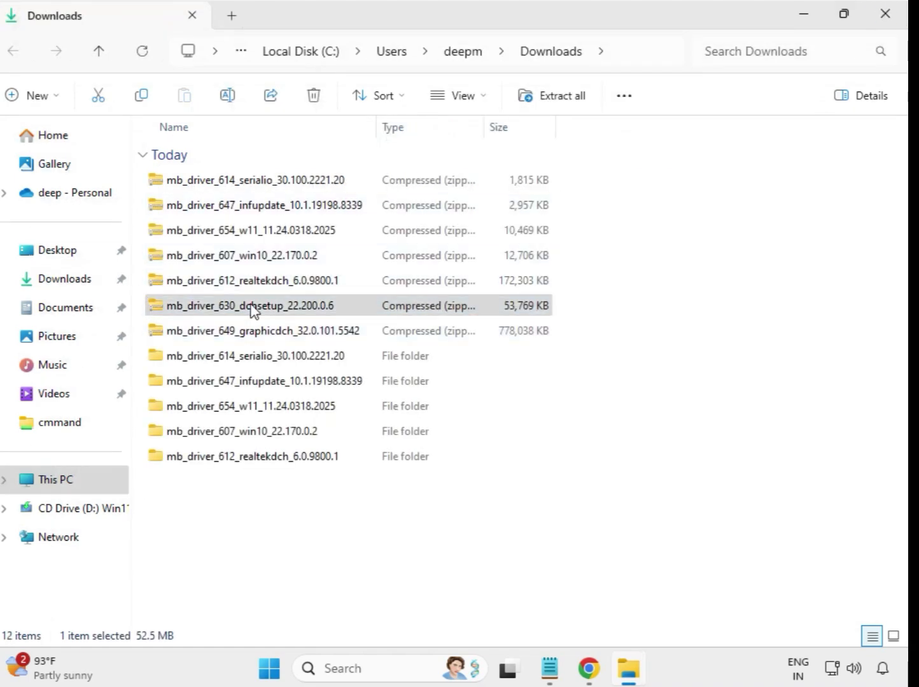
right_click(255, 311)
left_click(319, 305)
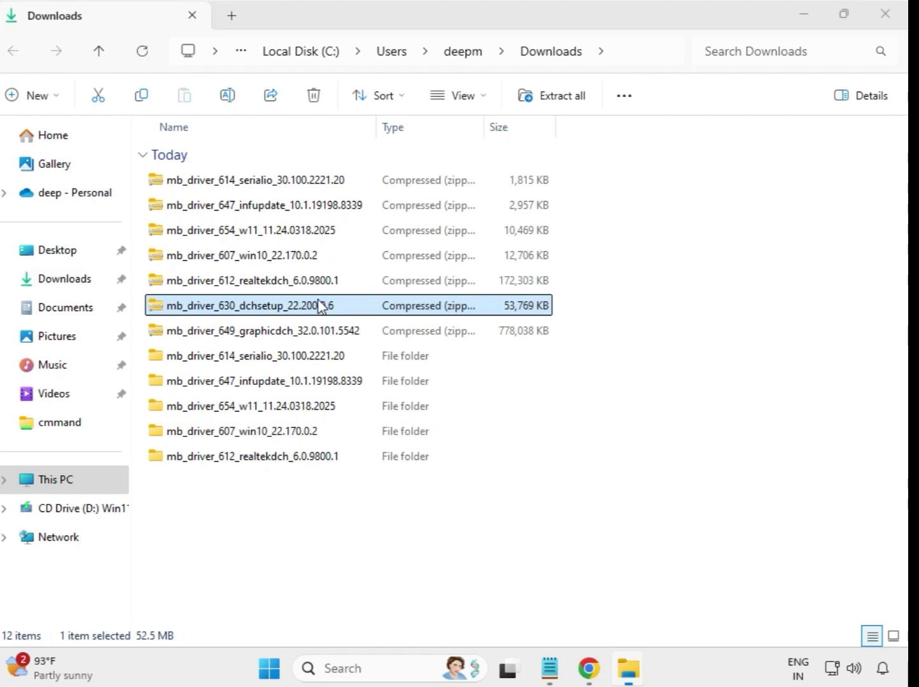
left_click(608, 505)
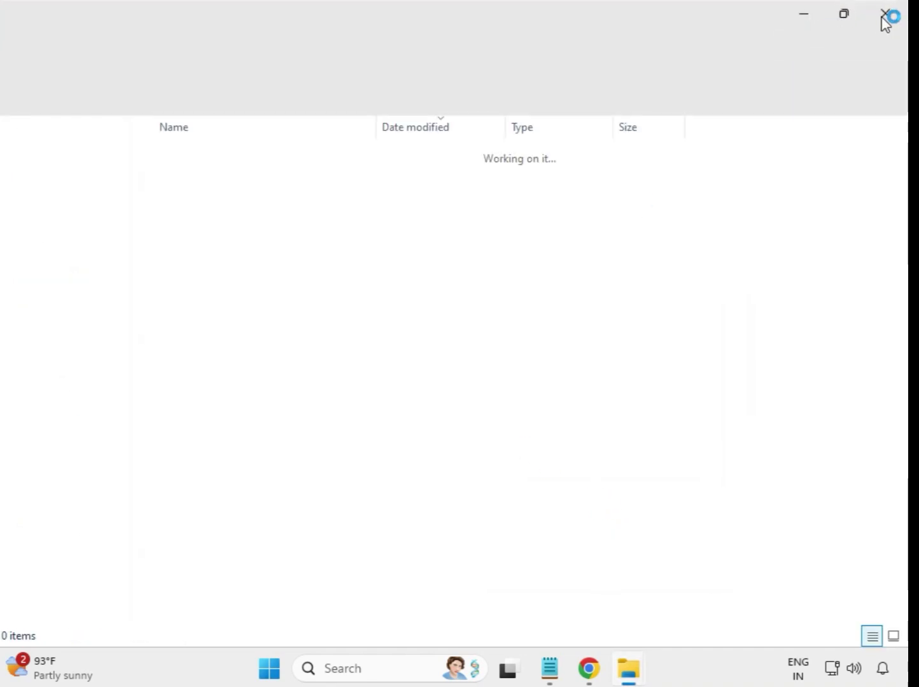
left_click(884, 15)
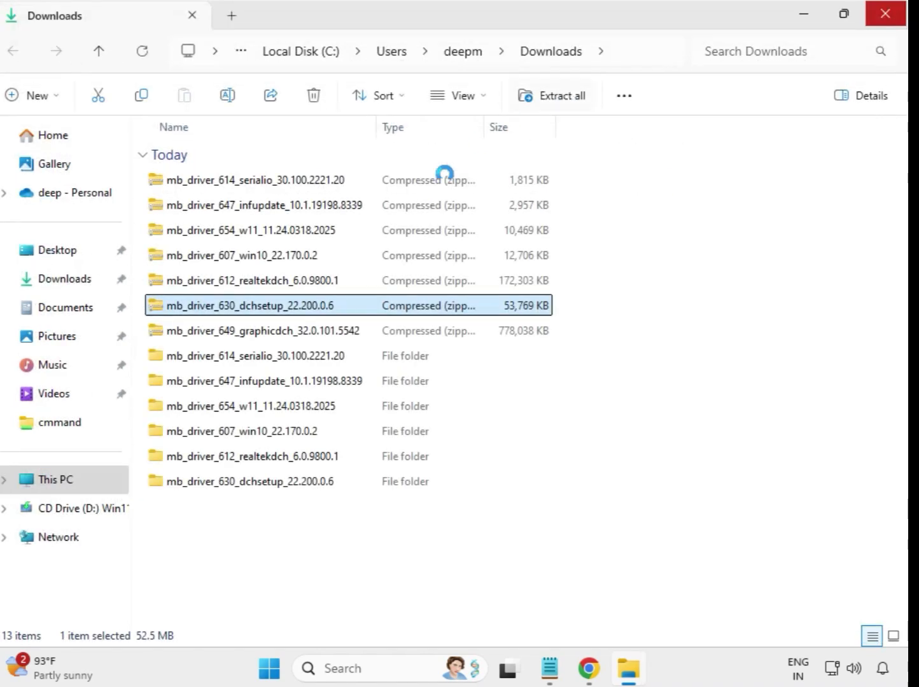
Extract the mb_driver_649_graphicdch_32.0.101.5542 archive into its own folder in Downloads and close the extracted window.
left_click(278, 337)
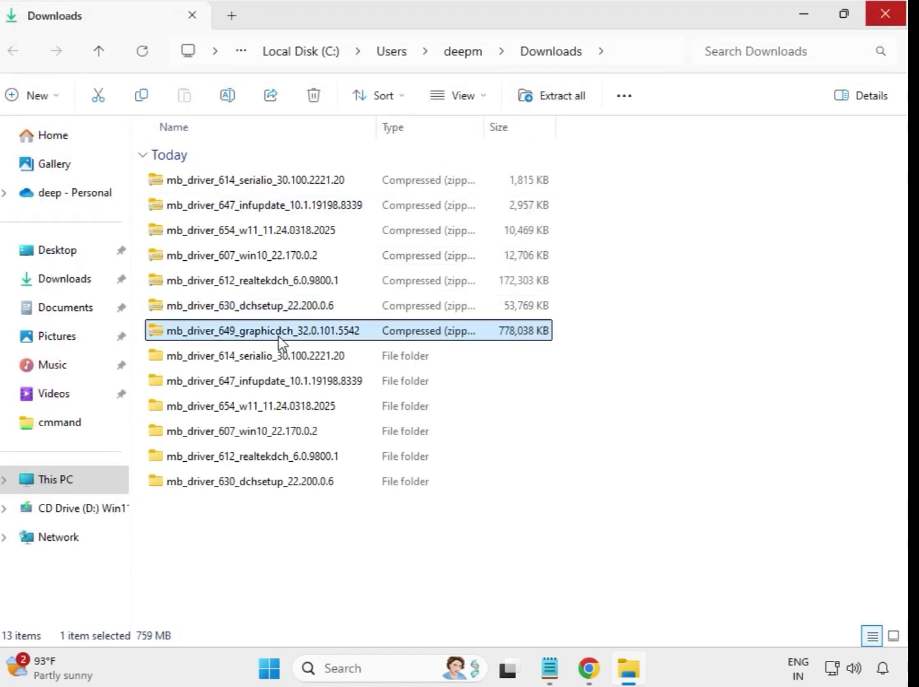
right_click(278, 337)
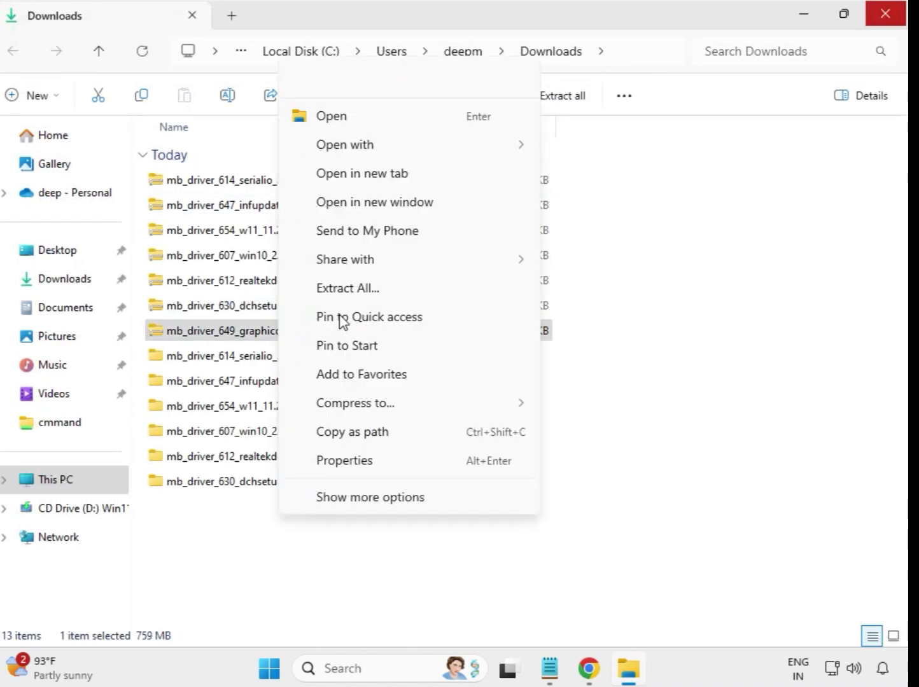
left_click(364, 290)
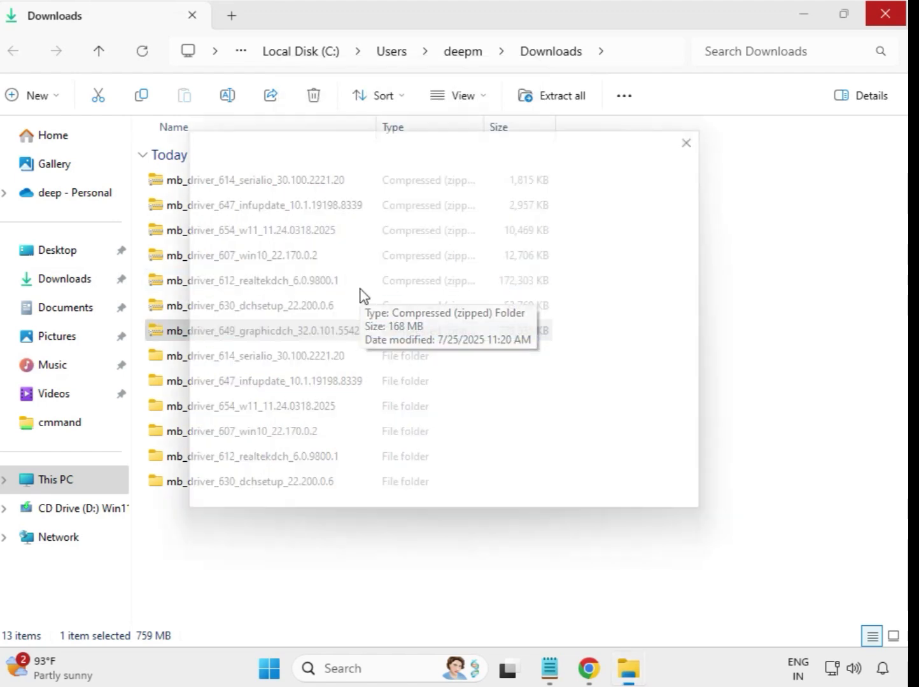
left_click(608, 510)
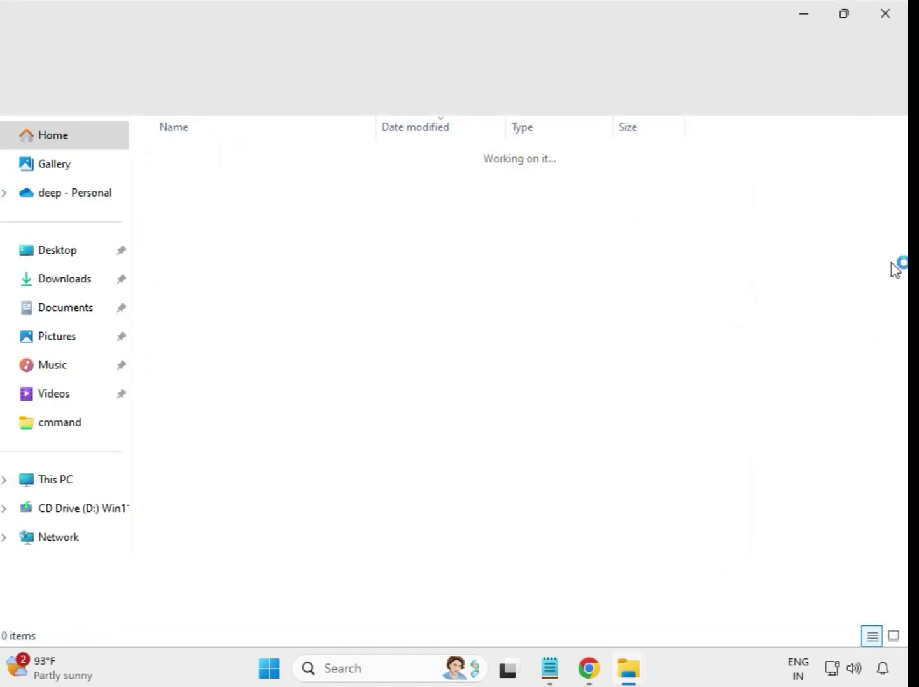
left_click(883, 25)
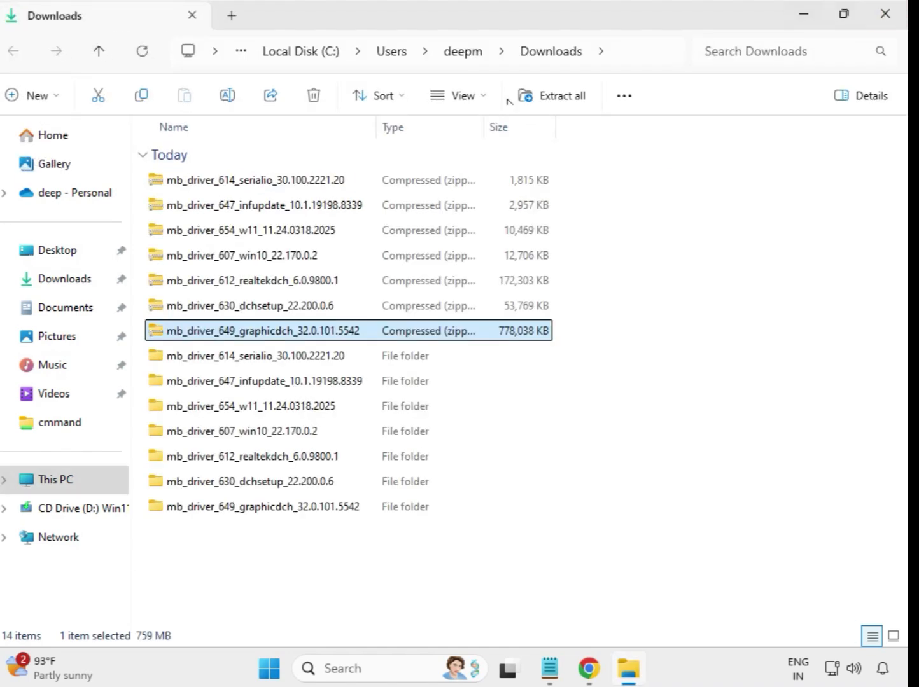
Refresh the Downloads folder listing and briefly select all seven extracted driver folders before clearing the selection.
left_click(604, 536)
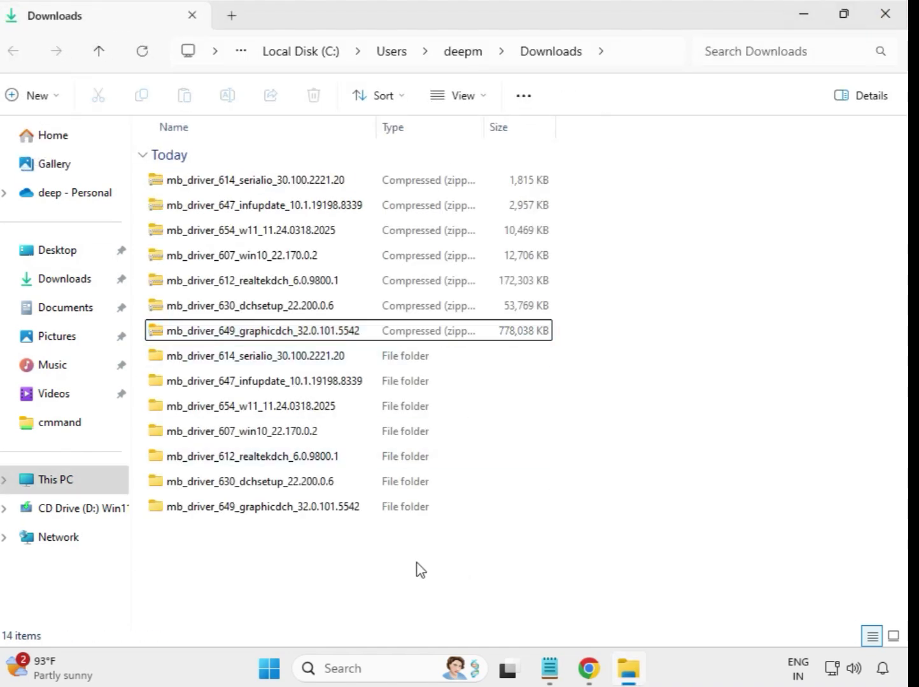
right_click(339, 552)
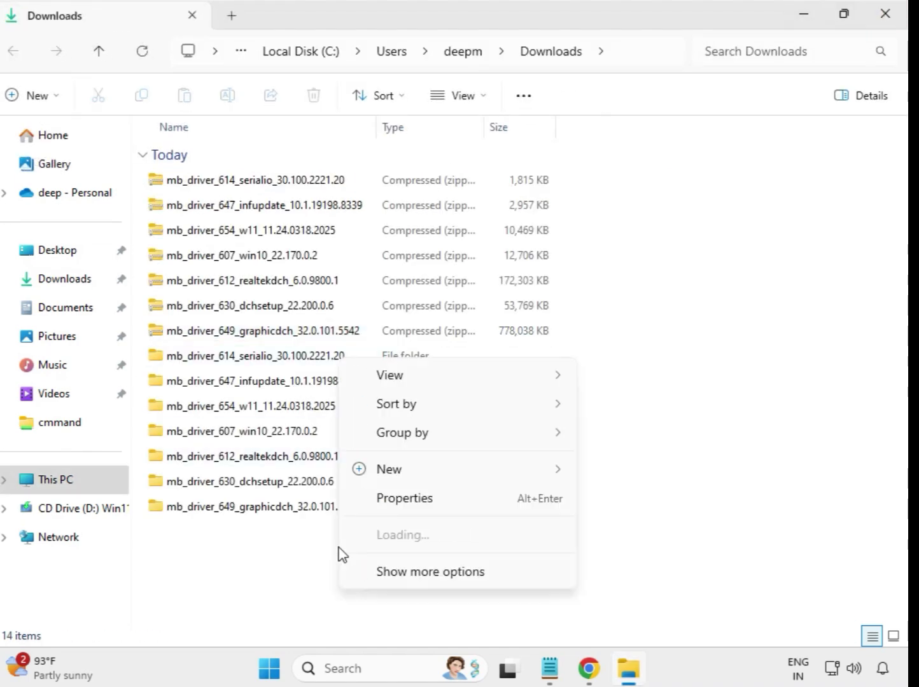
left_click(440, 569)
left_click(398, 384)
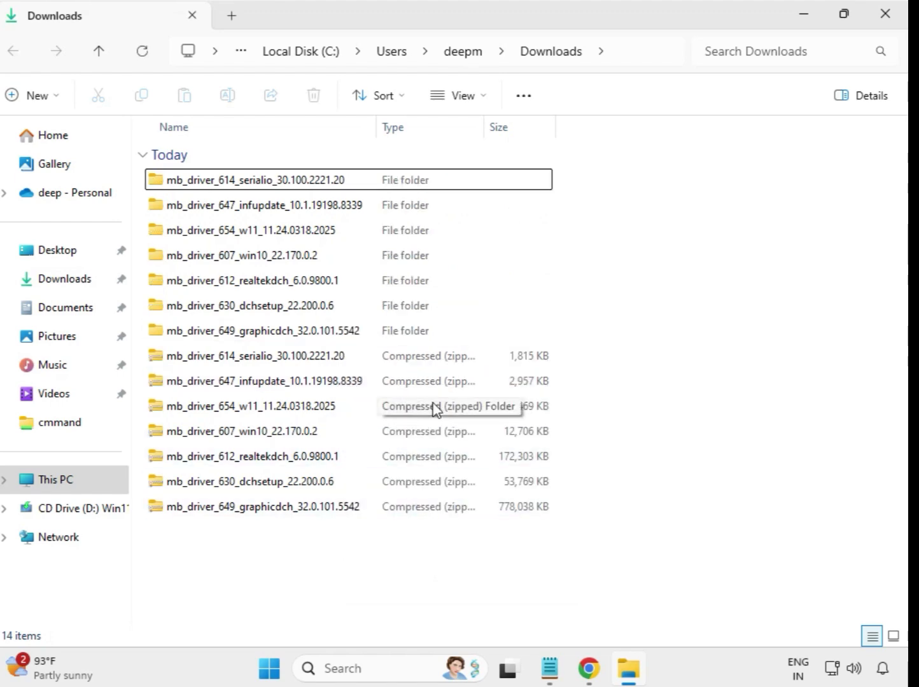
left_click_drag(562, 330, 348, 173)
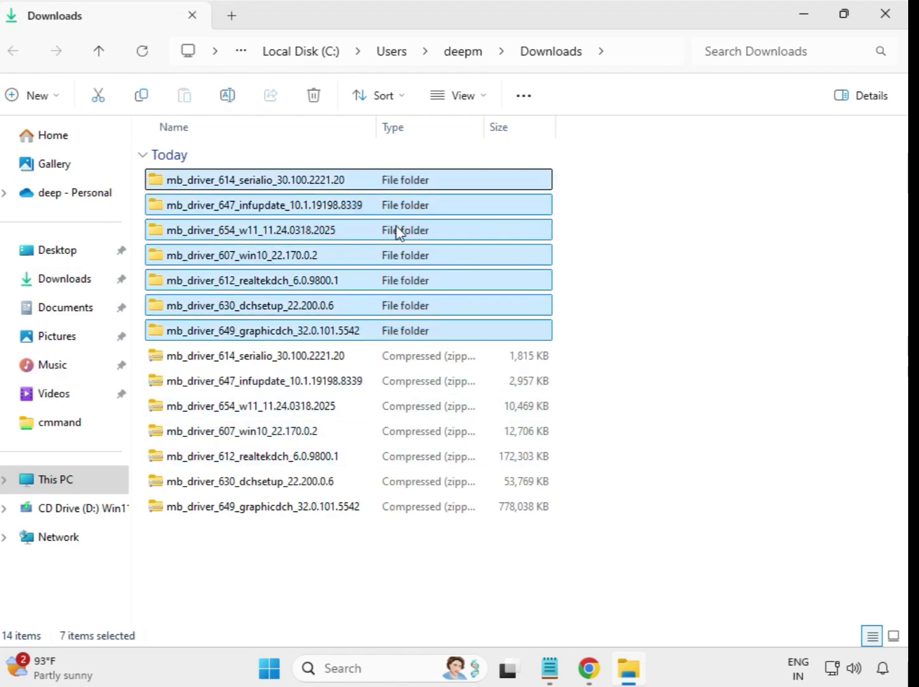
left_click(596, 222)
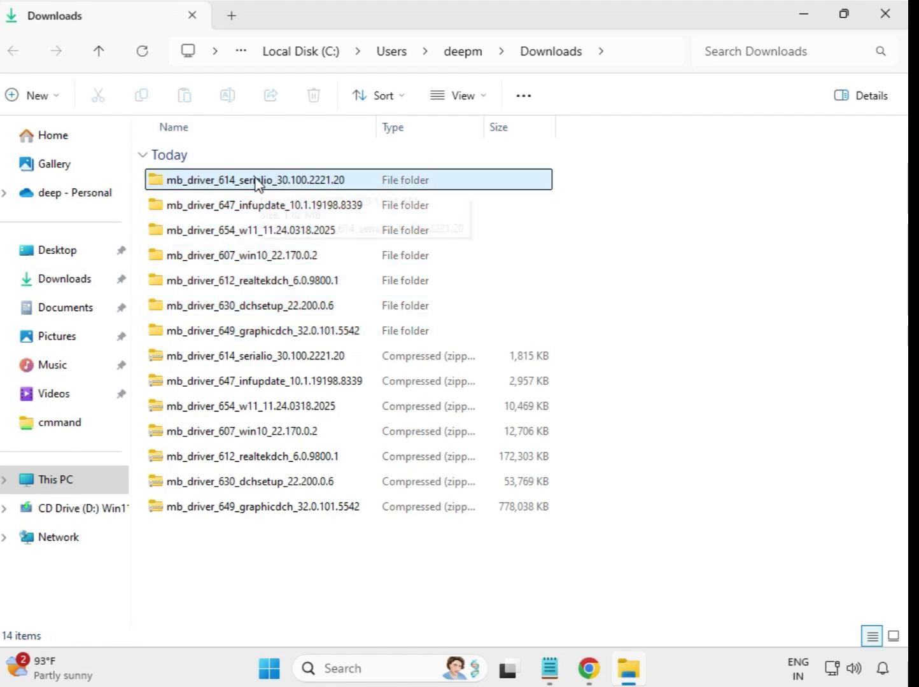
Run the mb_driver_614_serialio_30.100.2221.20 installer from its extracted folder as administrator and allow it to make changes.
double_click(257, 182)
left_click(245, 184)
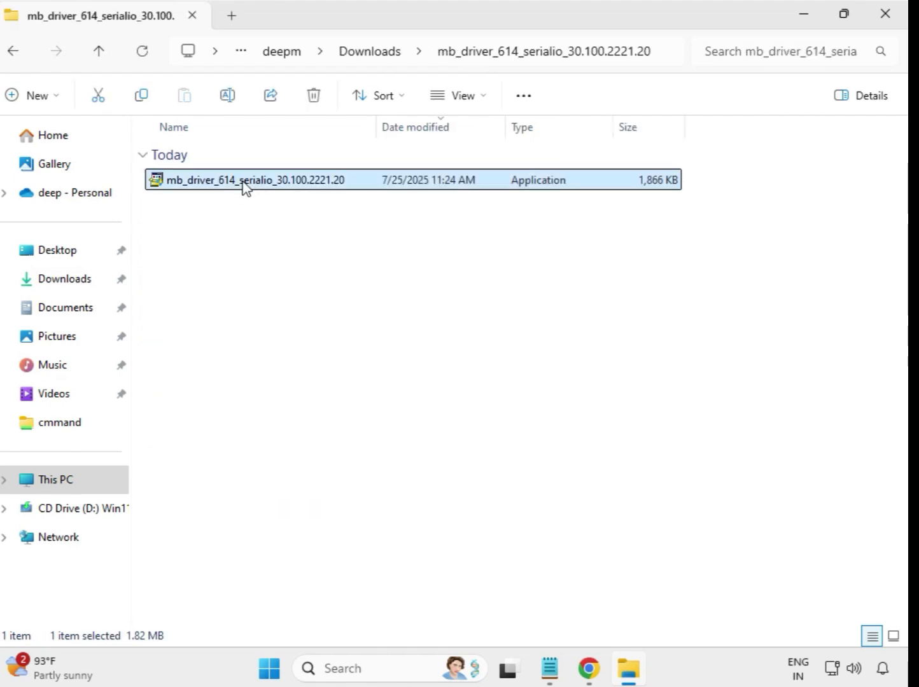
right_click(245, 186)
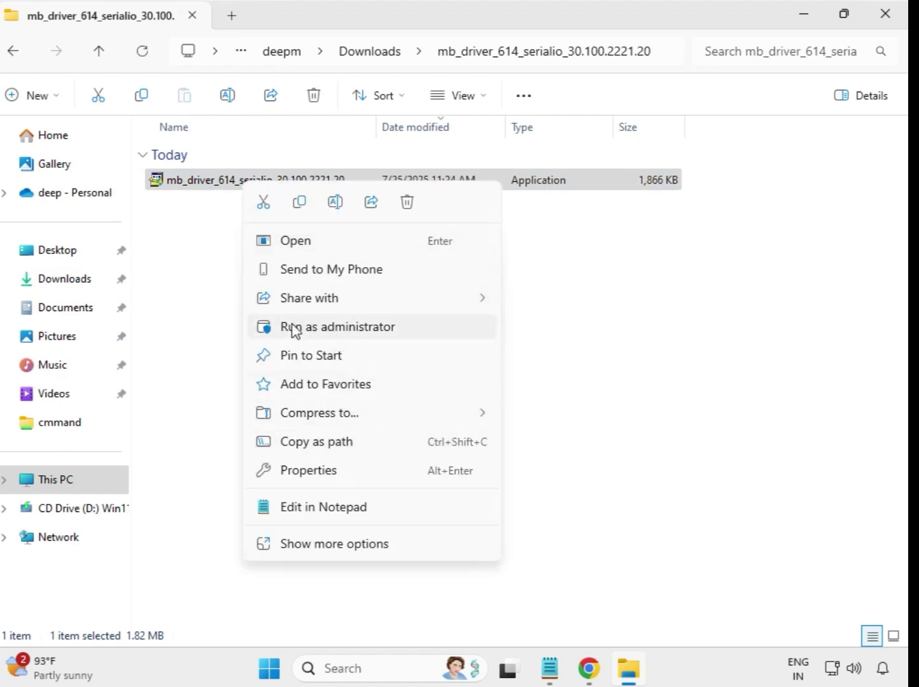
left_click(325, 327)
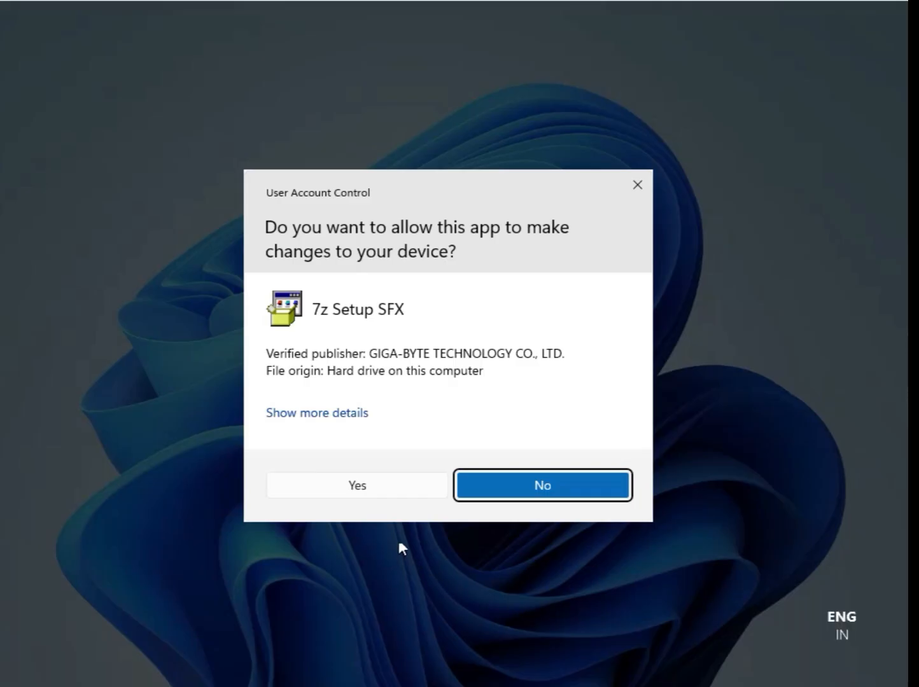
left_click(366, 486)
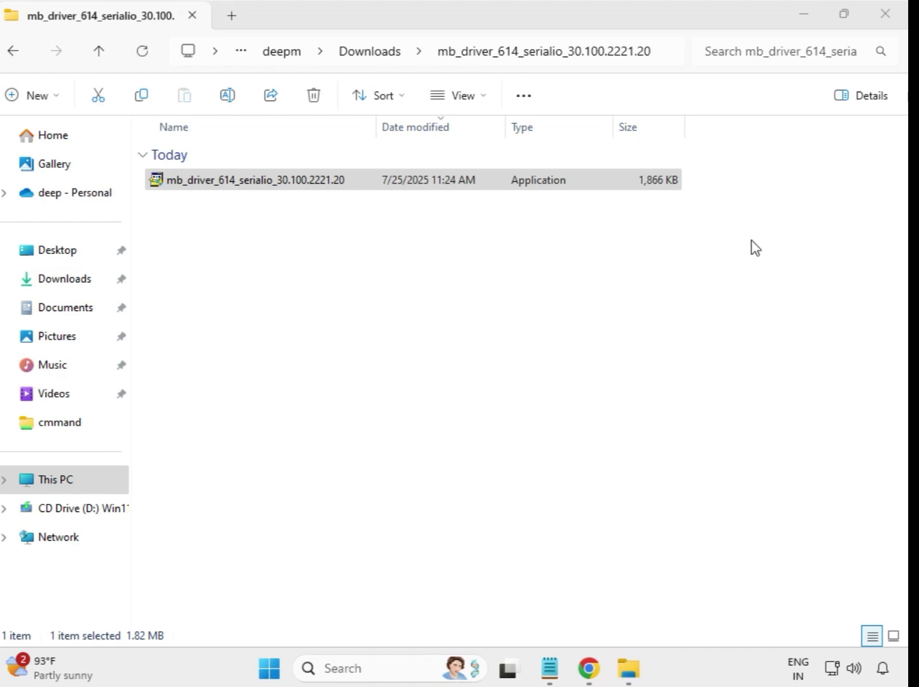
key("Escape")
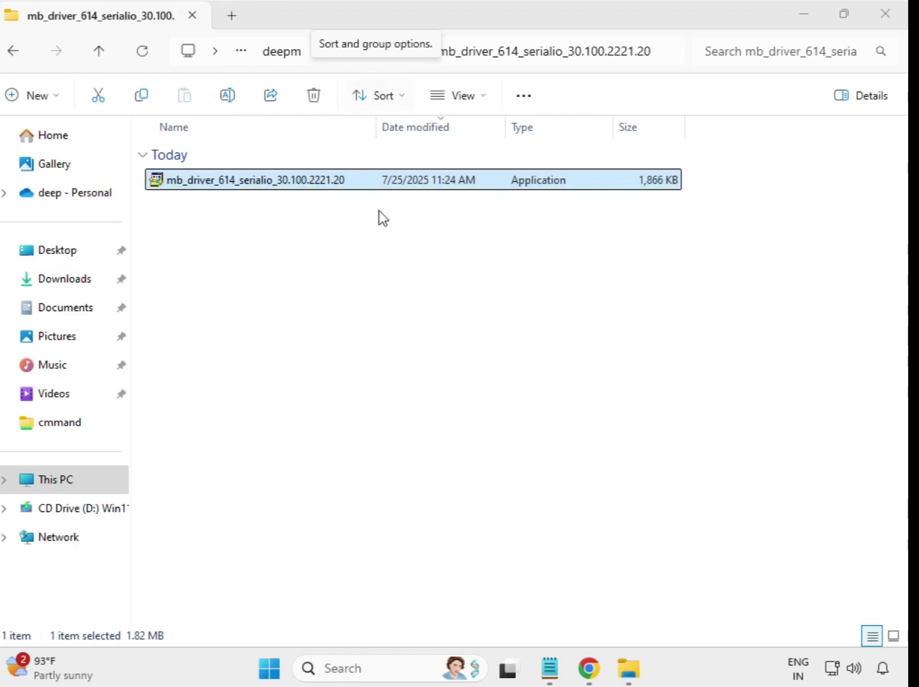
Return to Downloads and run the mb_driver_647_infupdate_10.1.19198.8339 installer from its folder as administrator, approving the changes.
left_click(20, 59)
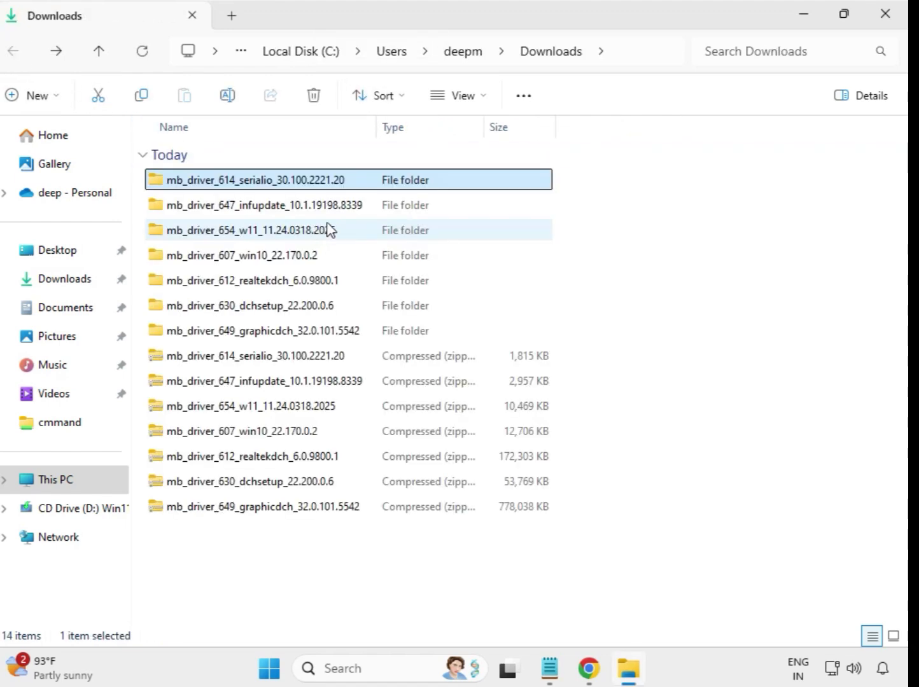
double_click(304, 210)
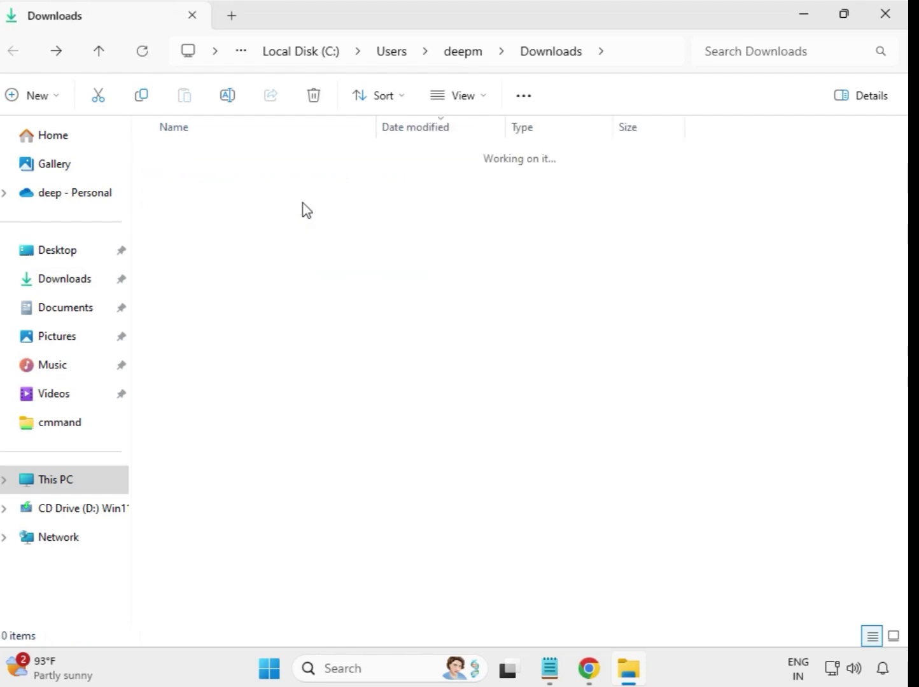
left_click(305, 184)
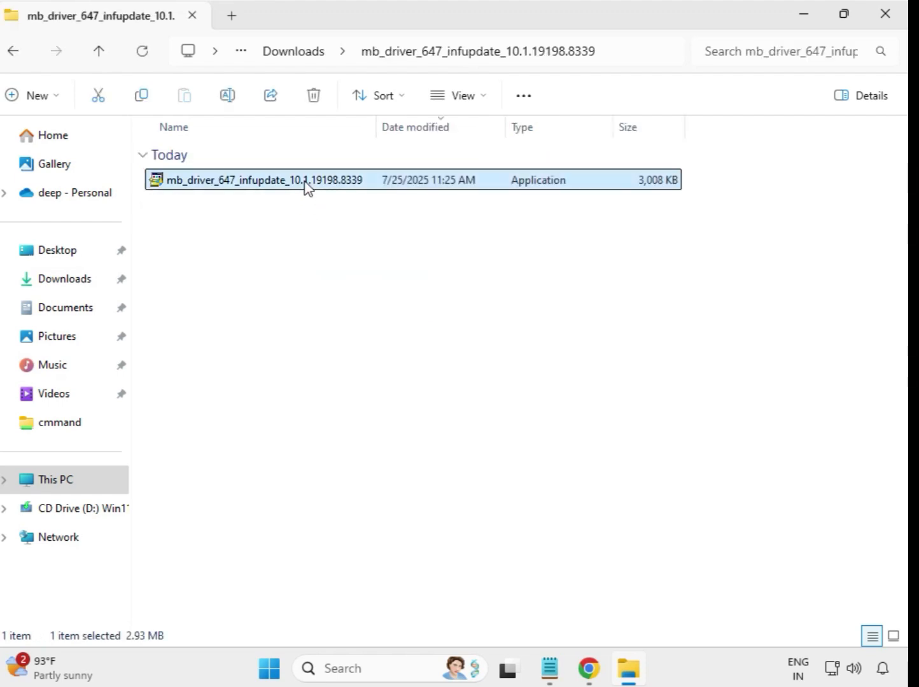
right_click(305, 185)
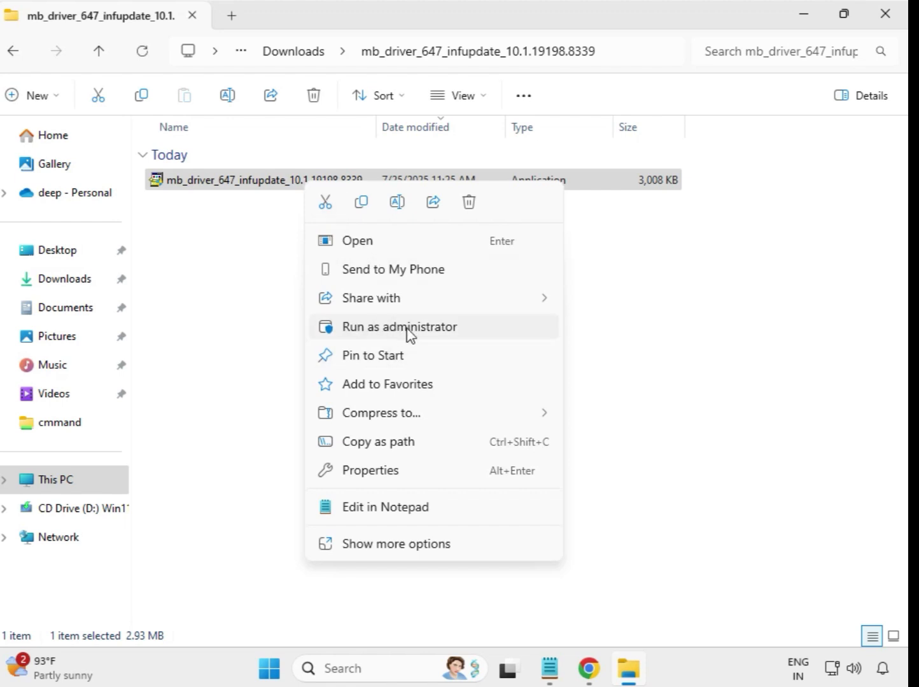
left_click(411, 328)
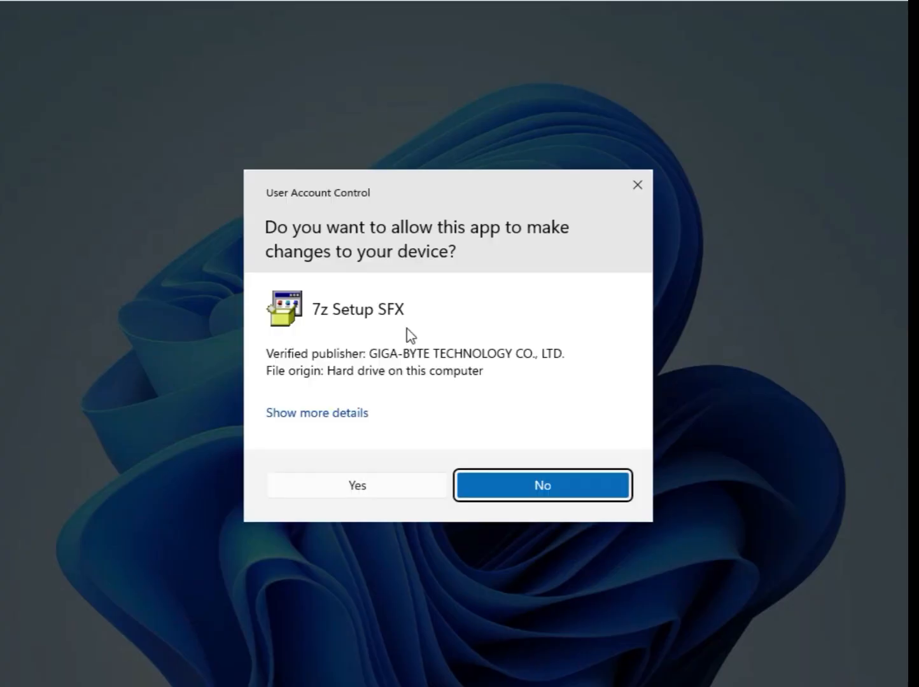
left_click(419, 495)
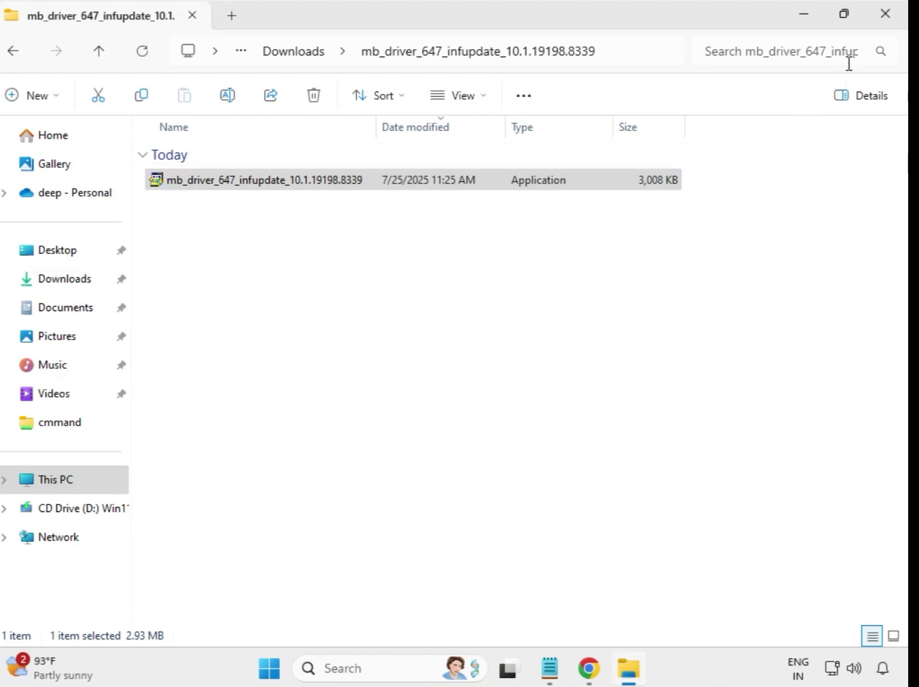
Return to Downloads and run the mb_driver_654_w11_11.24.0318.2025 installer from its folder as administrator, approving the changes.
left_click(277, 54)
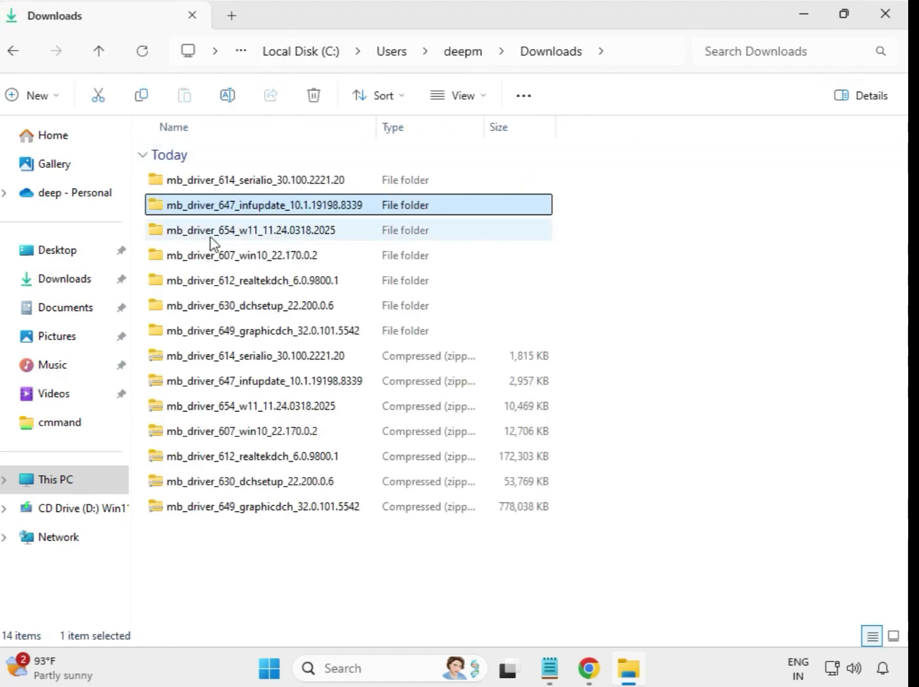
double_click(258, 239)
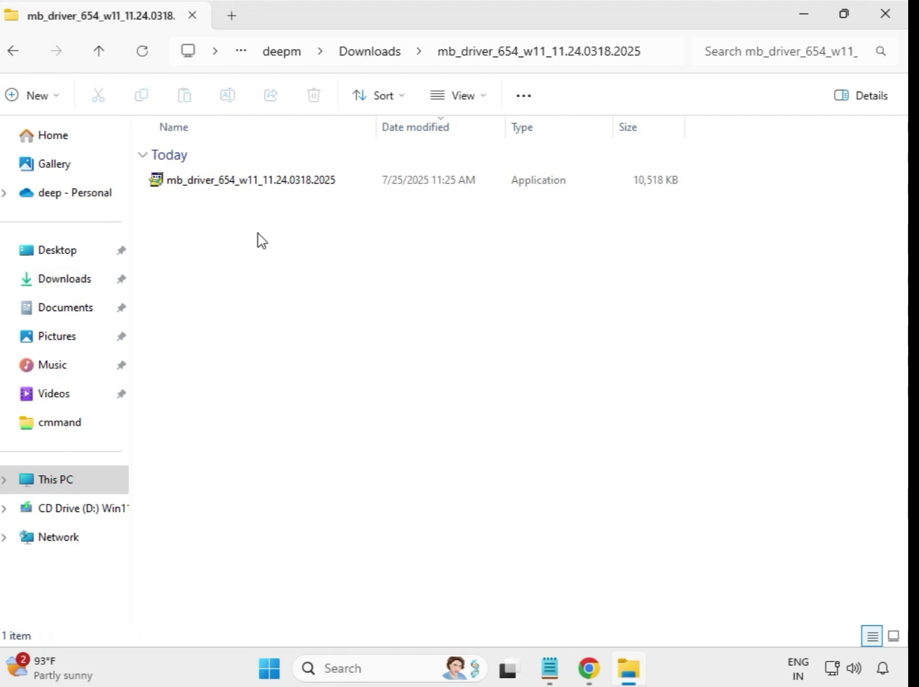
left_click(268, 184)
right_click(268, 184)
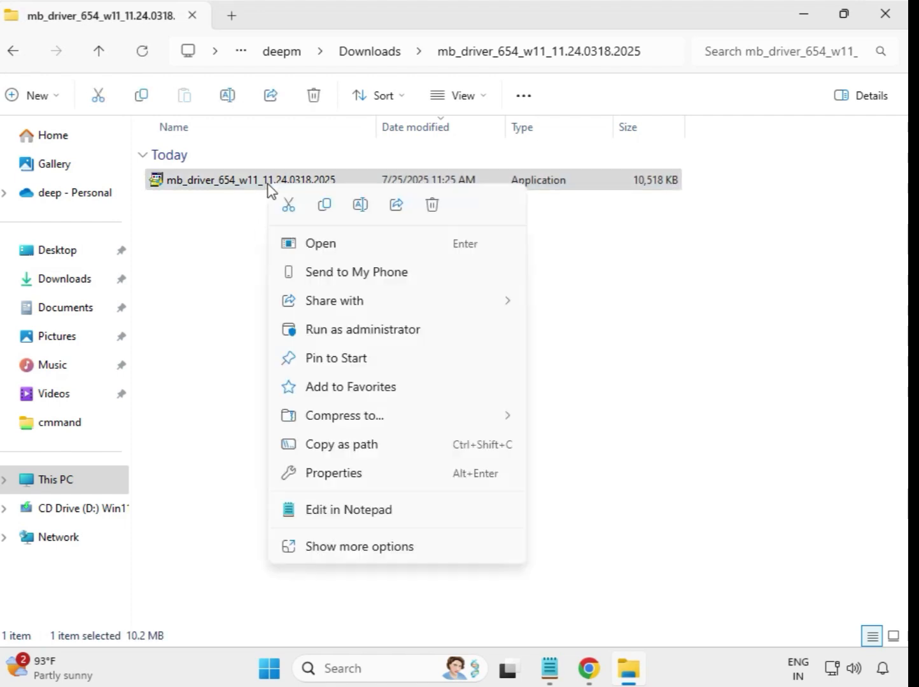
left_click(354, 328)
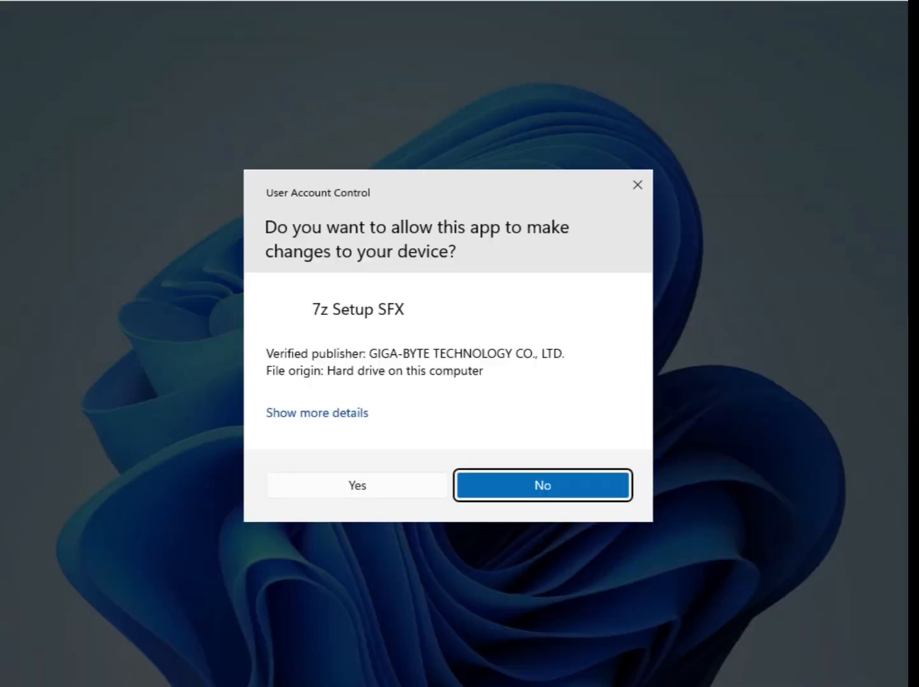
left_click(376, 489)
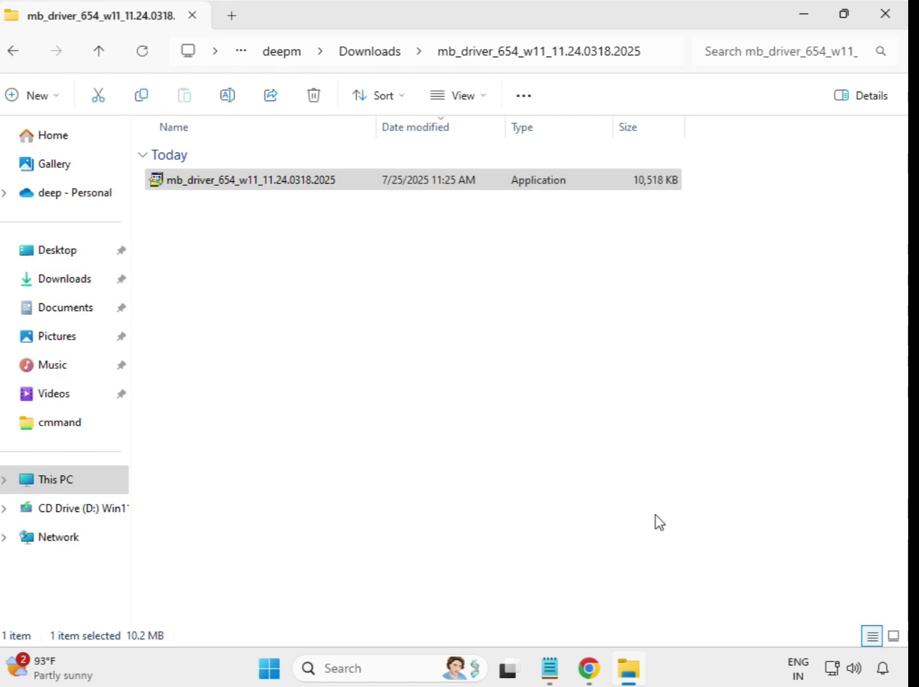
Return to Downloads and run the mb_driver_607_win10_22.170.0.2 installer from its folder as administrator, approving the changes.
left_click(371, 54)
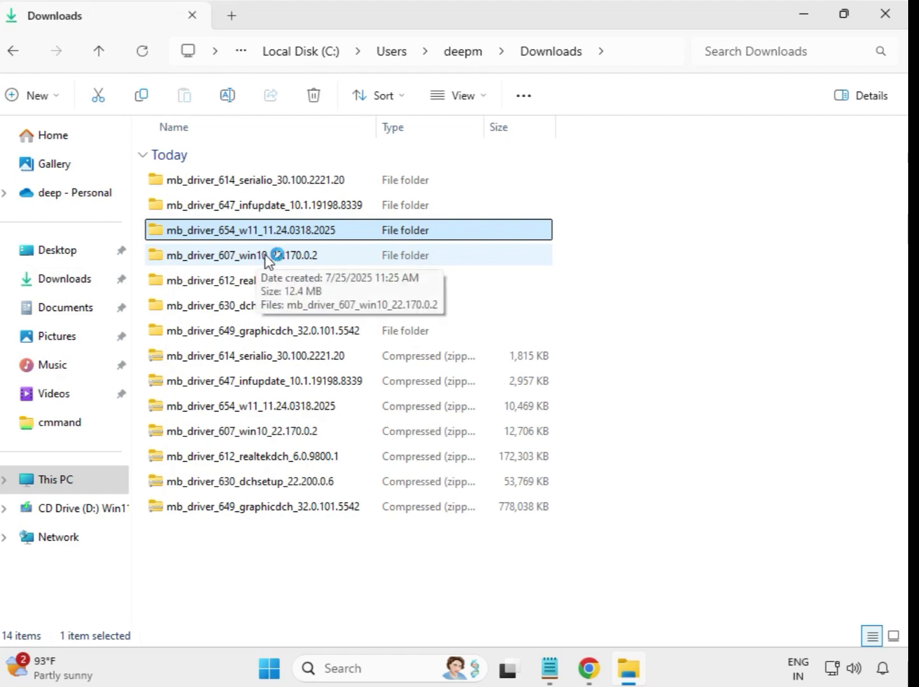
double_click(266, 255)
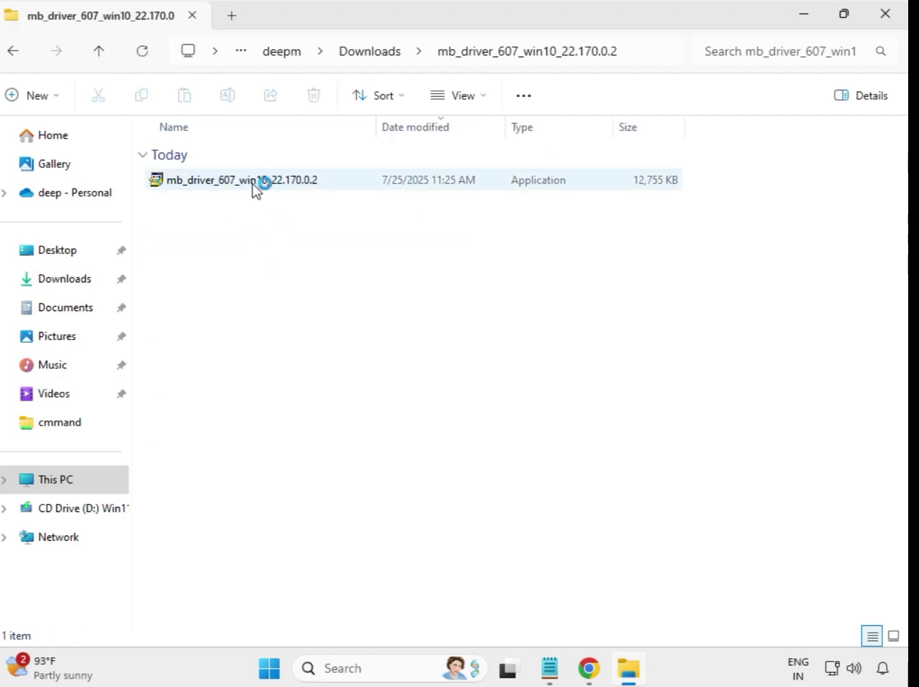
right_click(254, 180)
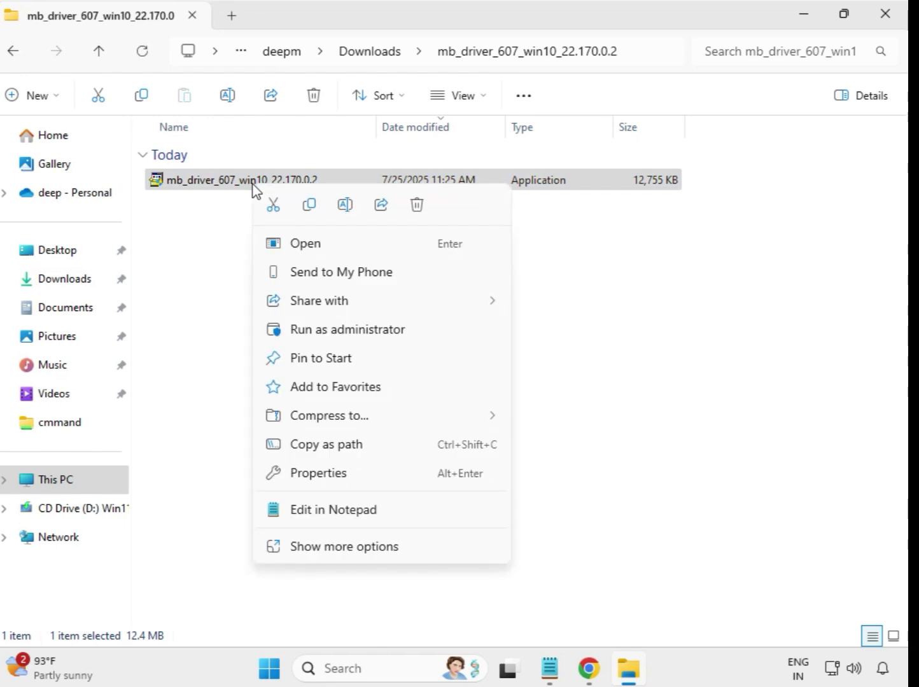
left_click(331, 329)
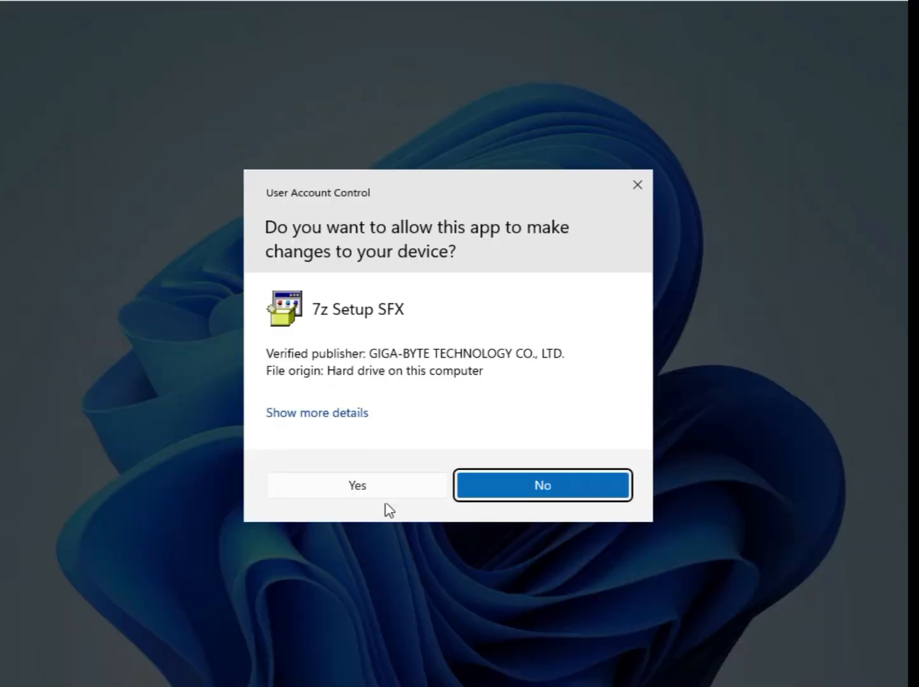
left_click(376, 486)
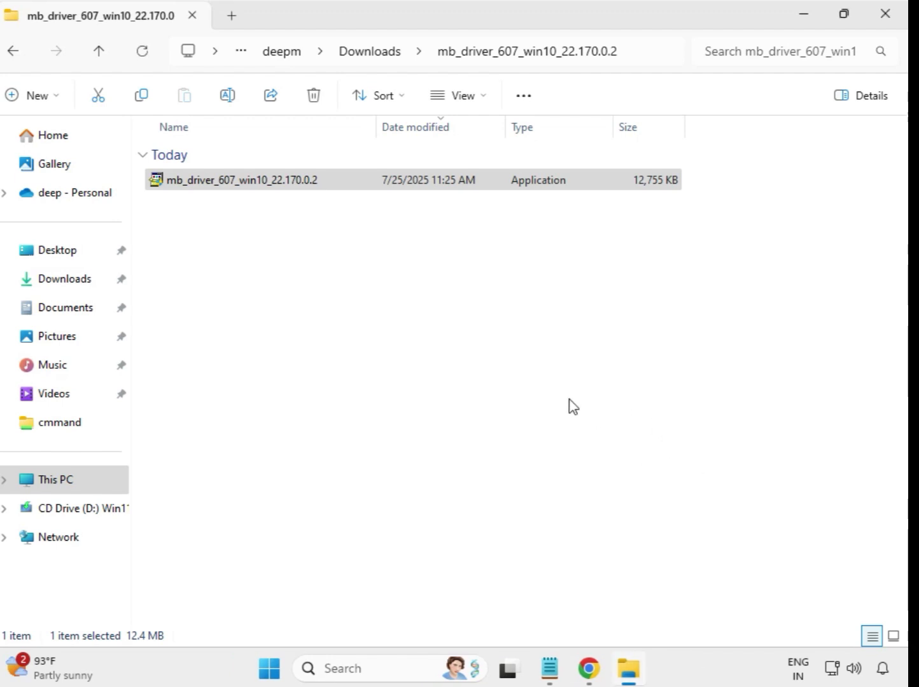
Return to Downloads and run the mb_driver_612_realtekdch_6.0.9800.1 installer from its folder as administrator, approving the changes.
left_click(367, 52)
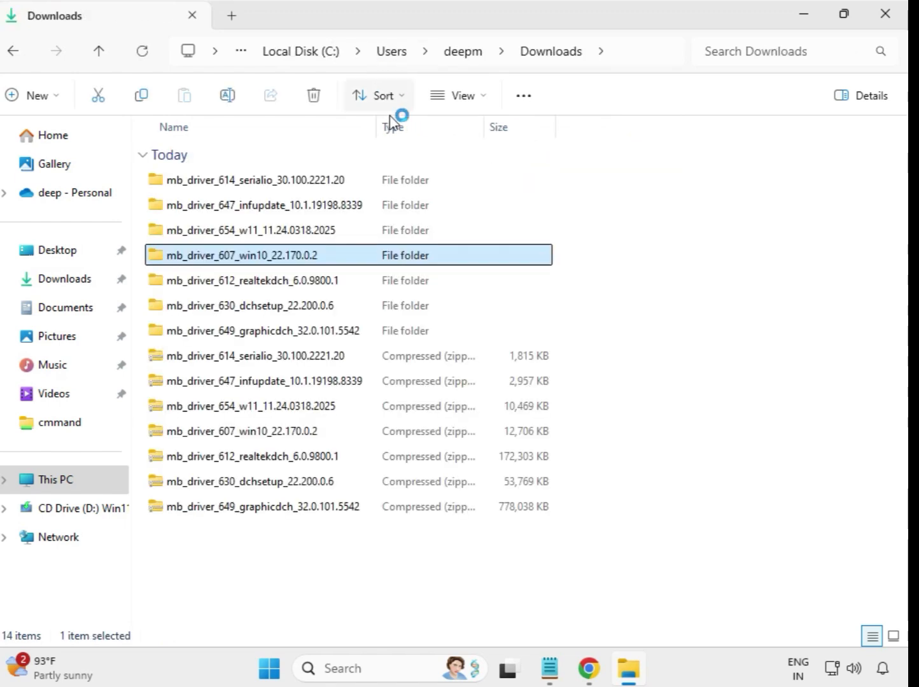
left_click(313, 285)
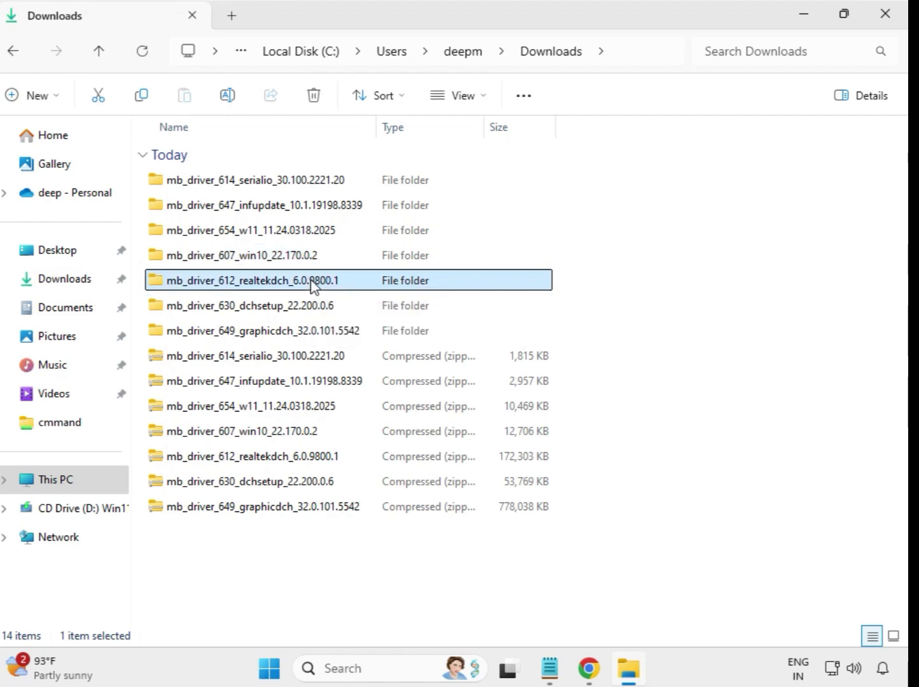
double_click(367, 285)
left_click(283, 183)
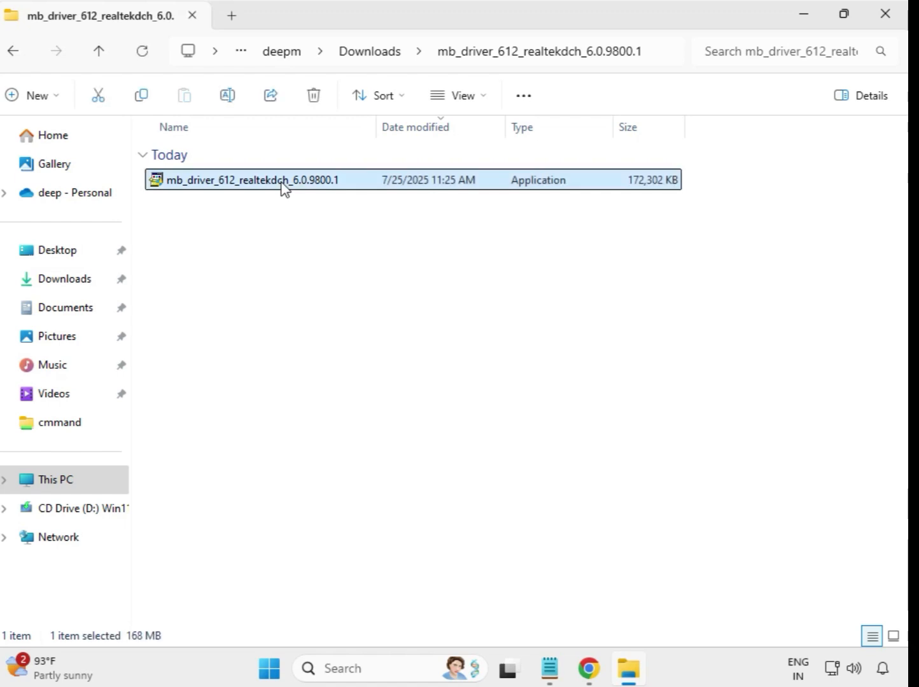
right_click(294, 196)
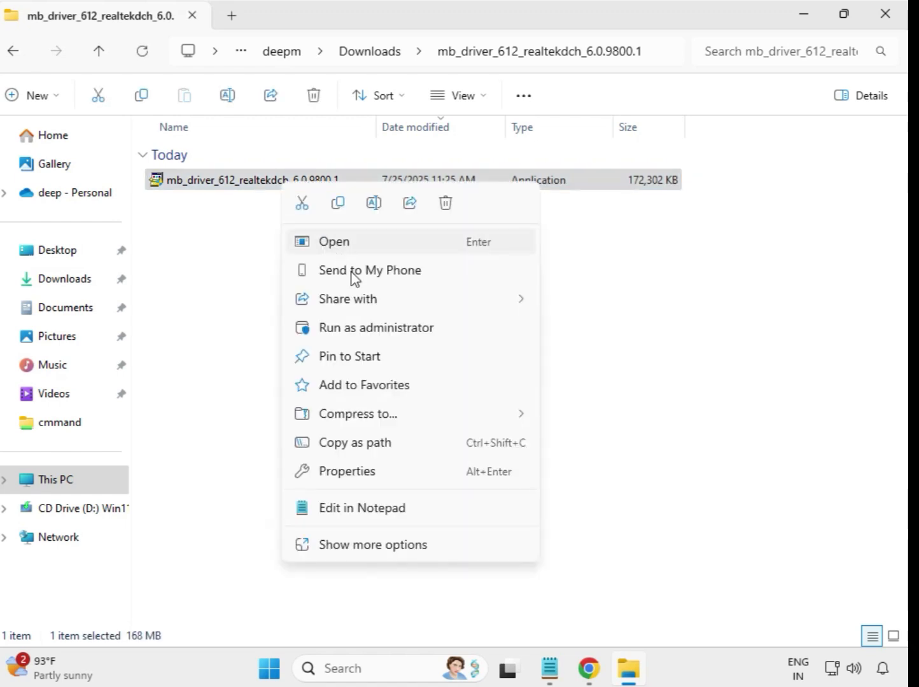
left_click(400, 333)
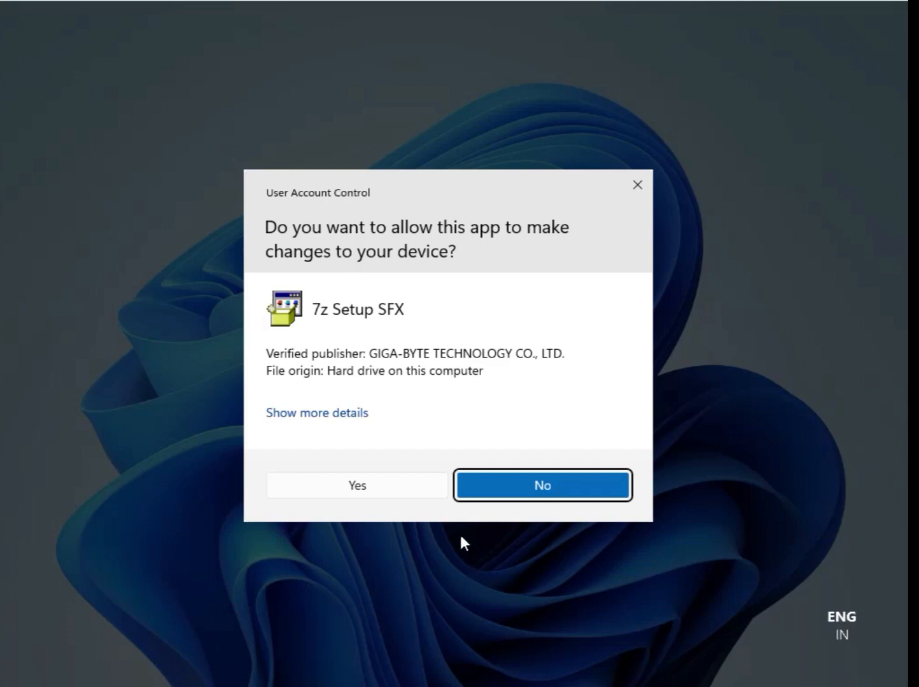
left_click(373, 484)
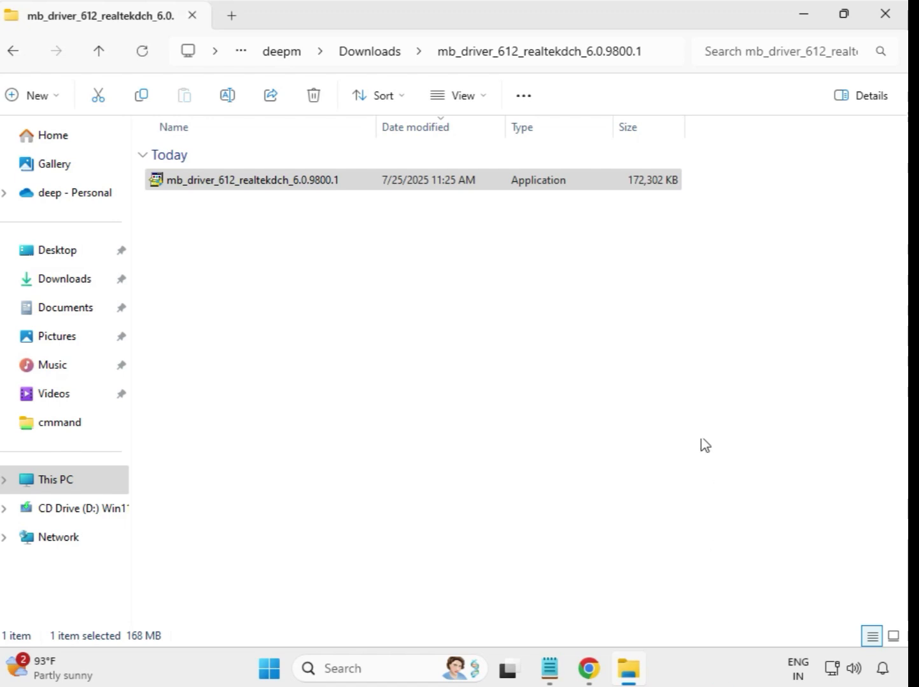
Return to Downloads and run the mb_driver_630_dchsetup_22.200.0.6 installer from its folder as administrator, approving the changes.
left_click(375, 63)
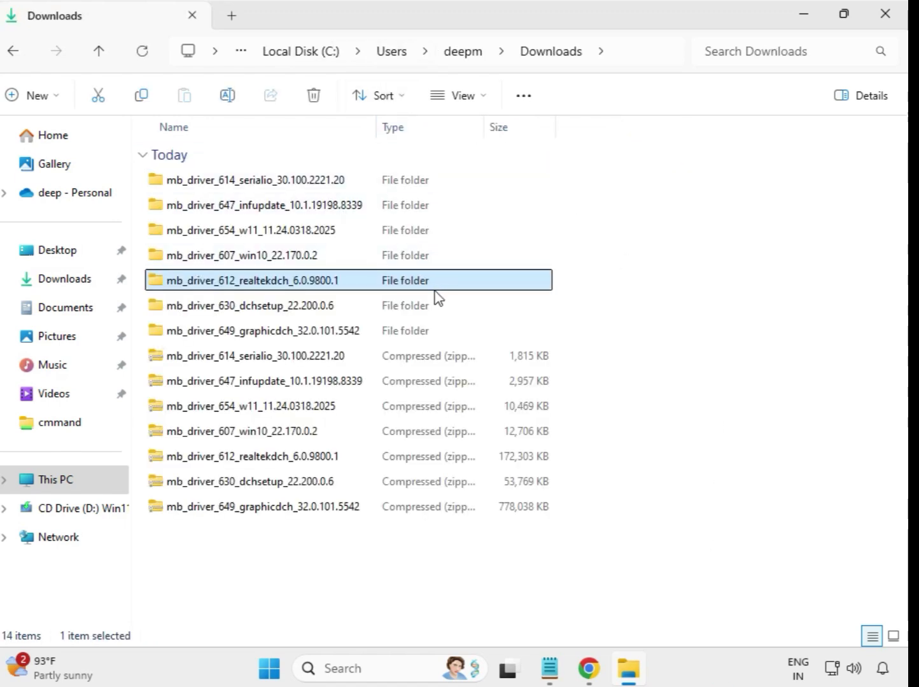
left_click(302, 315)
left_click(310, 333)
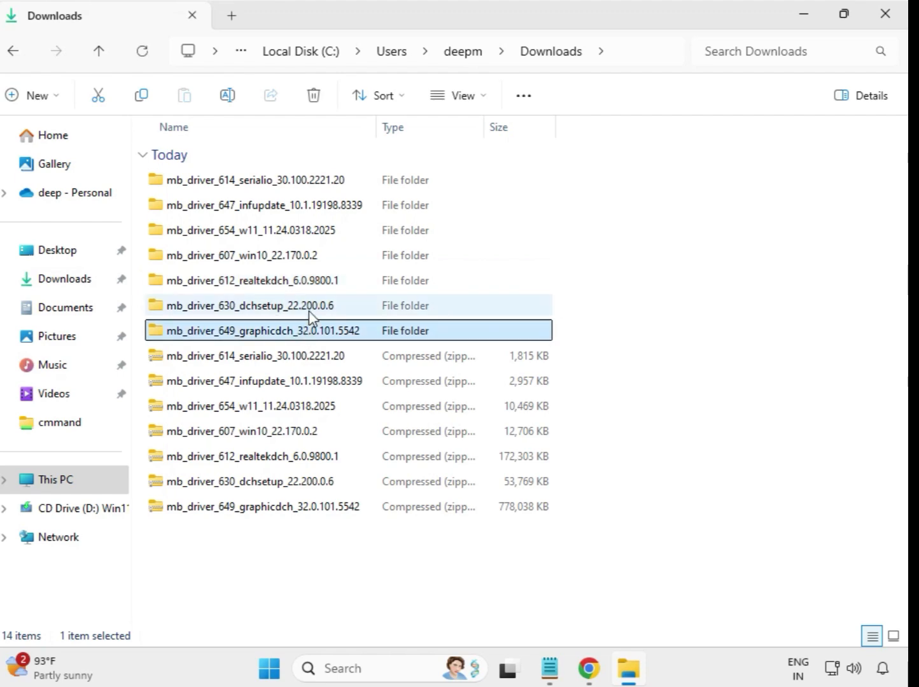
left_click(298, 312)
double_click(297, 312)
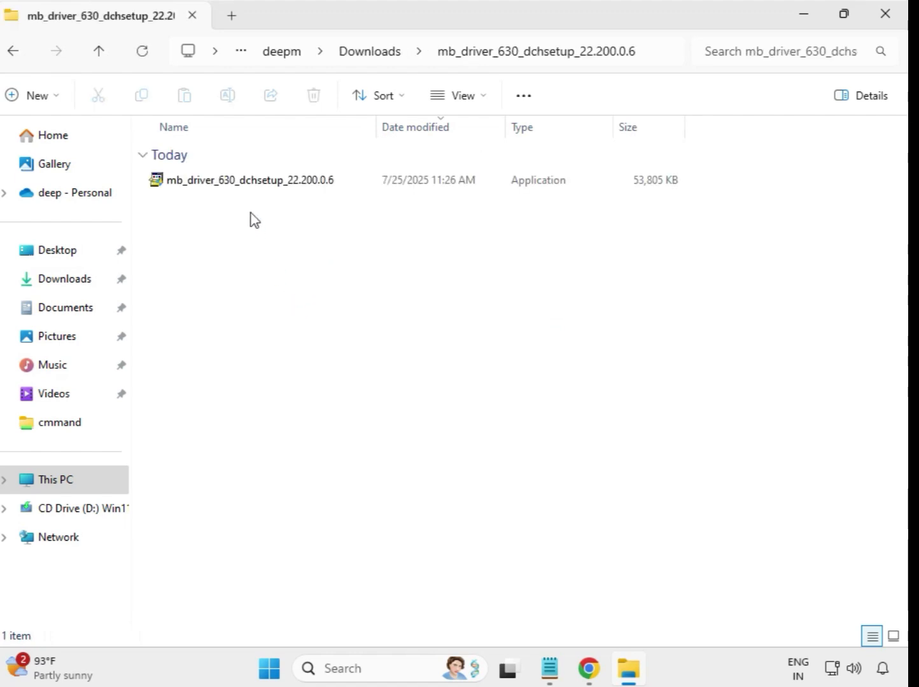
left_click(247, 185)
right_click(247, 187)
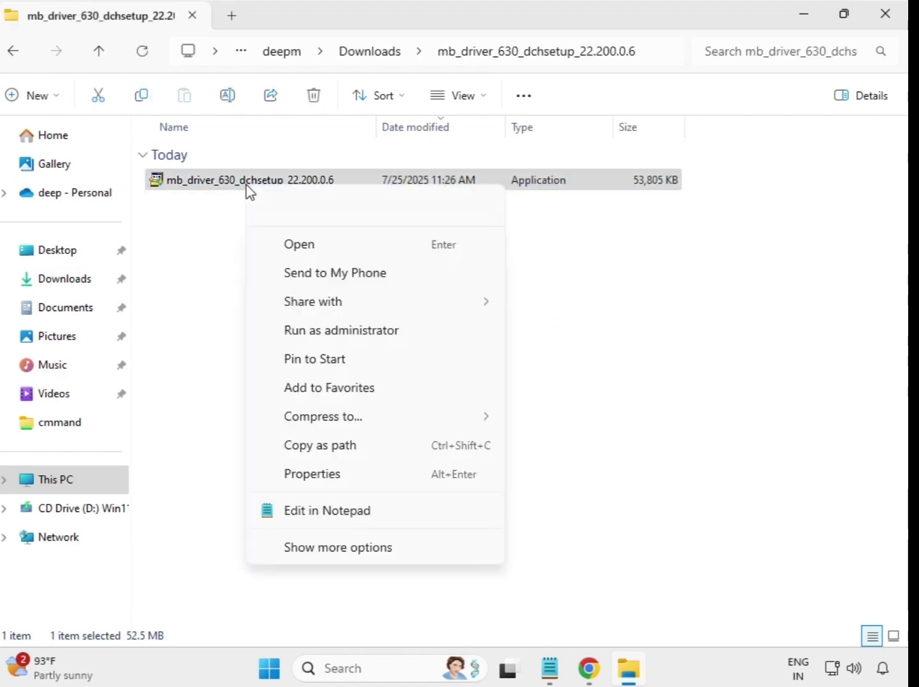
left_click(349, 333)
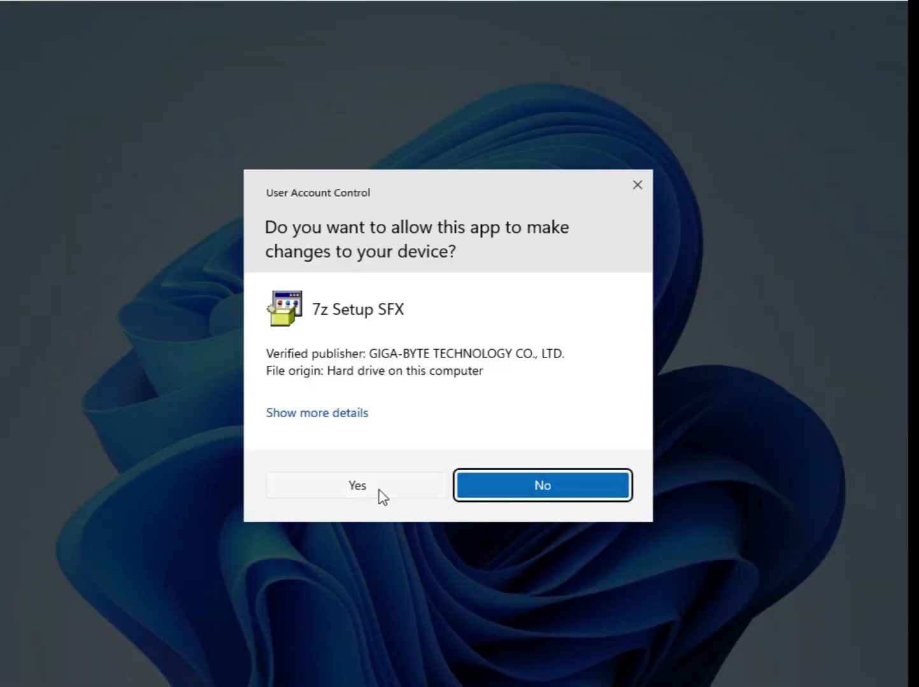
left_click(378, 491)
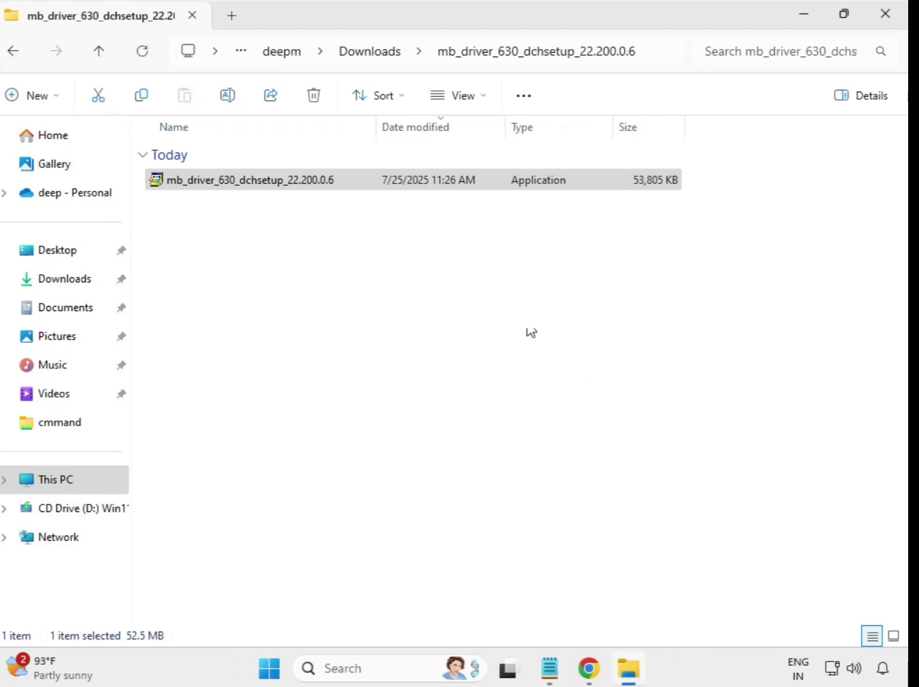
Return to Downloads and run the mb_driver_649_graphicdch_32.0.101.5542 installer from its folder as administrator, approving the changes.
left_click(370, 53)
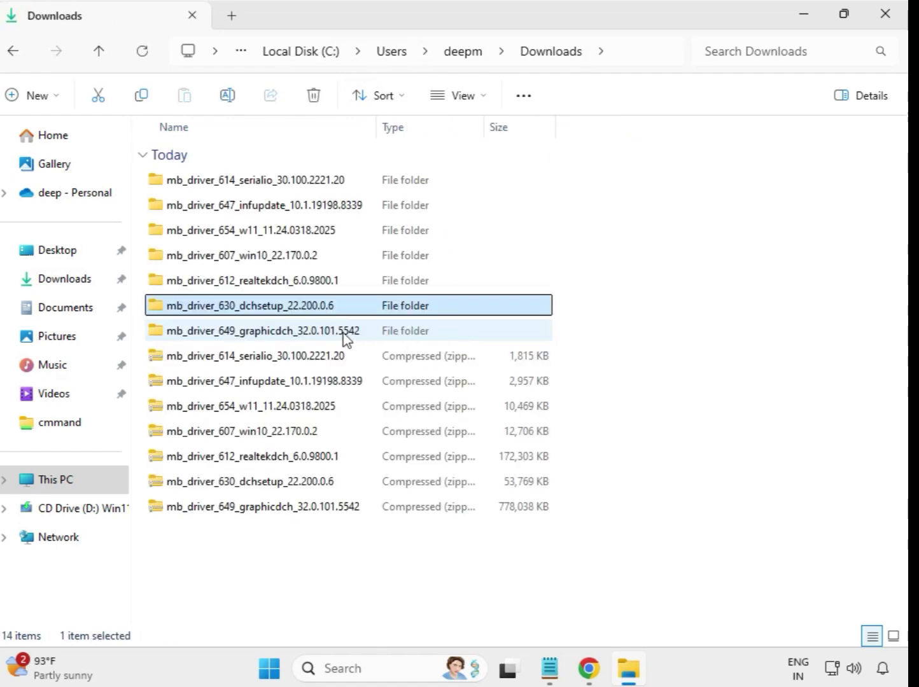
left_click(275, 335)
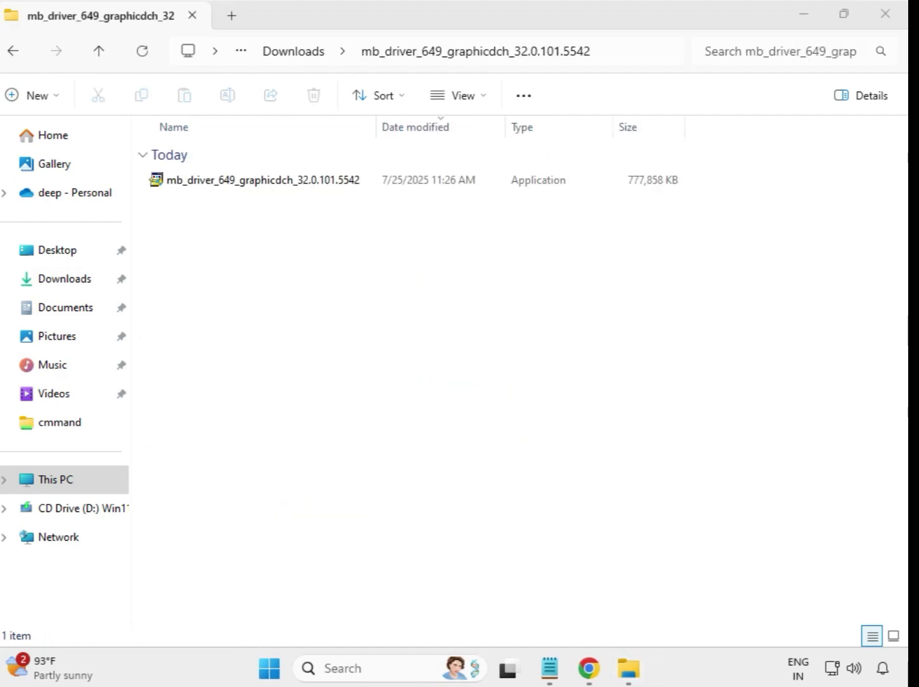
left_click(297, 184)
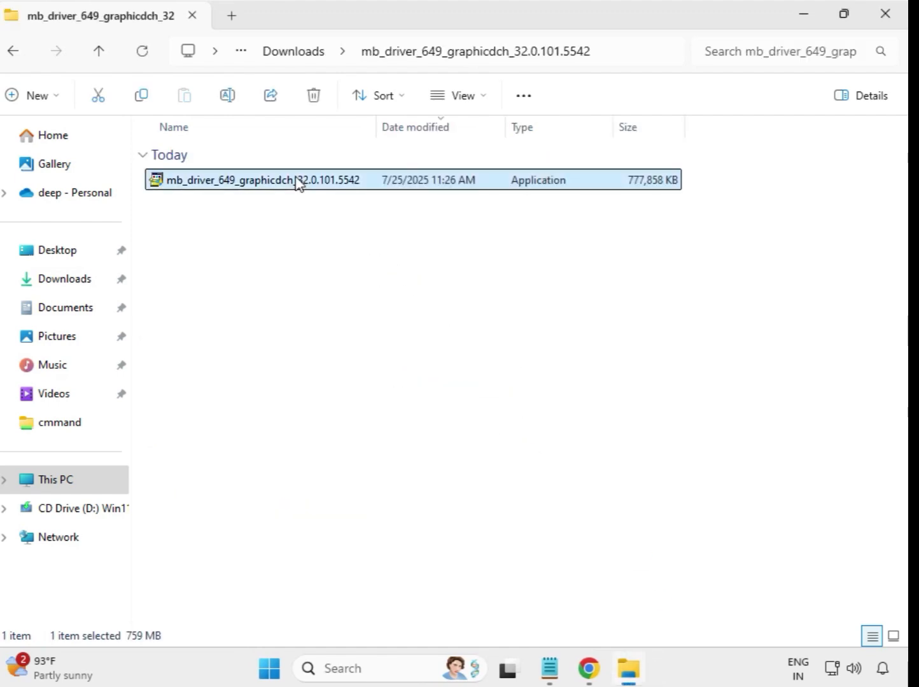
right_click(307, 192)
left_click(386, 322)
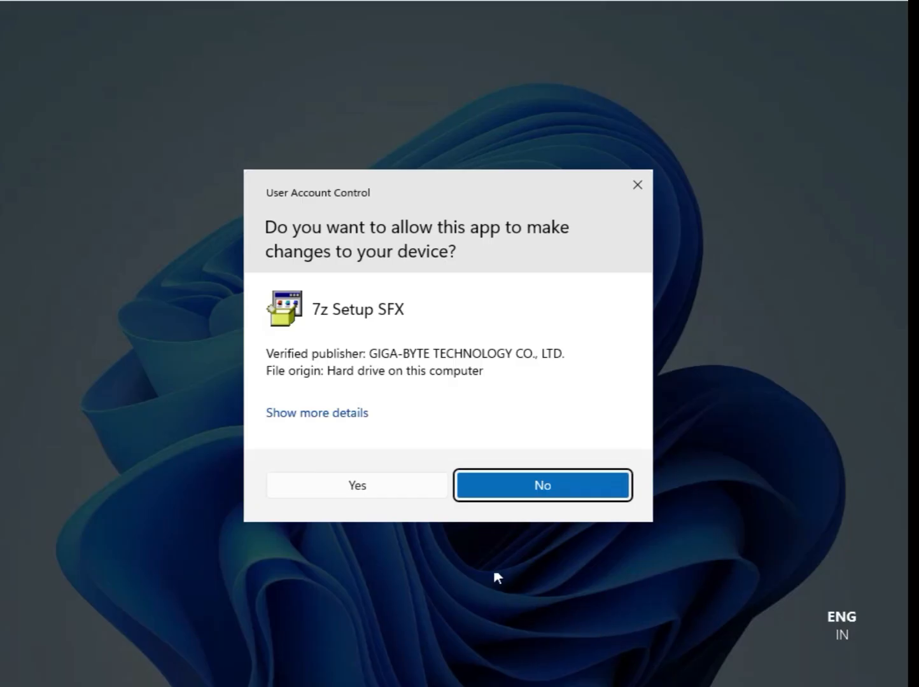
left_click(364, 487)
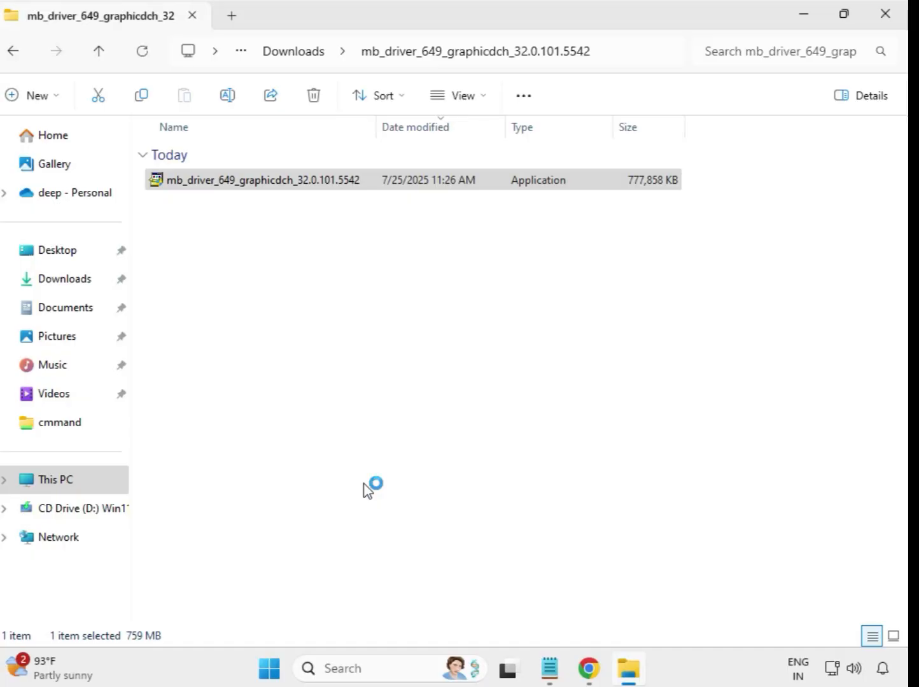